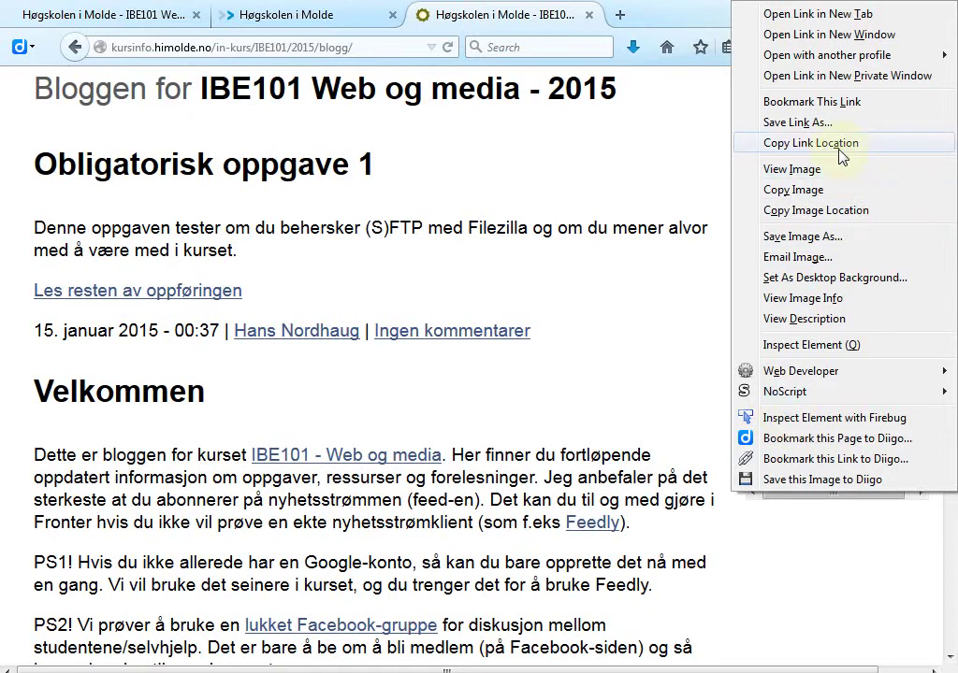
Copy the course blog's RSS feed link and open the Tilpass Dagens customisation page in Fronter.
left_click(912, 143)
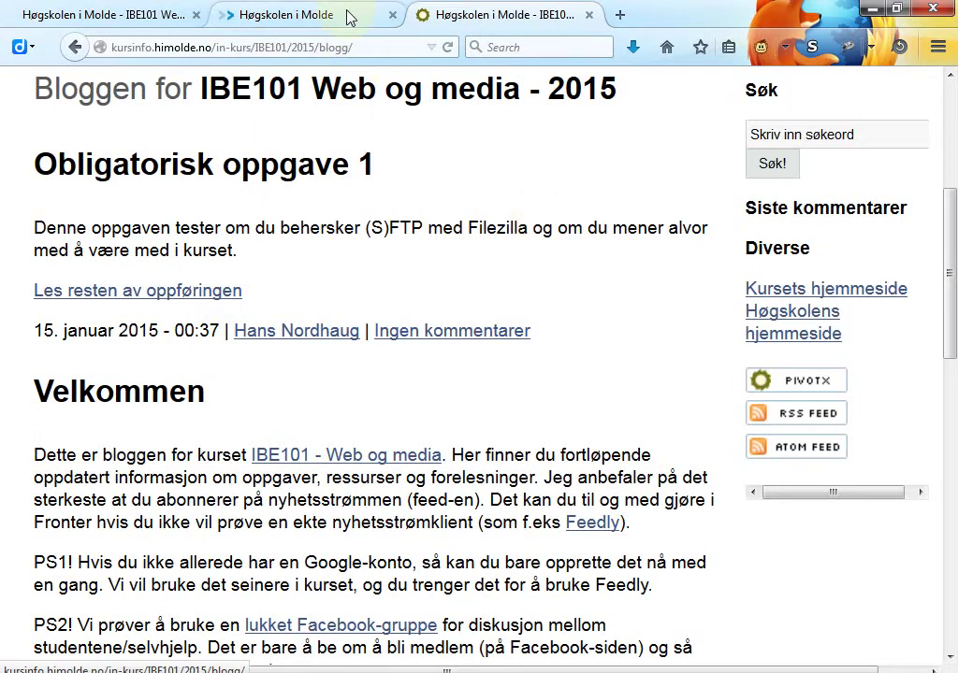
left_click(281, 14)
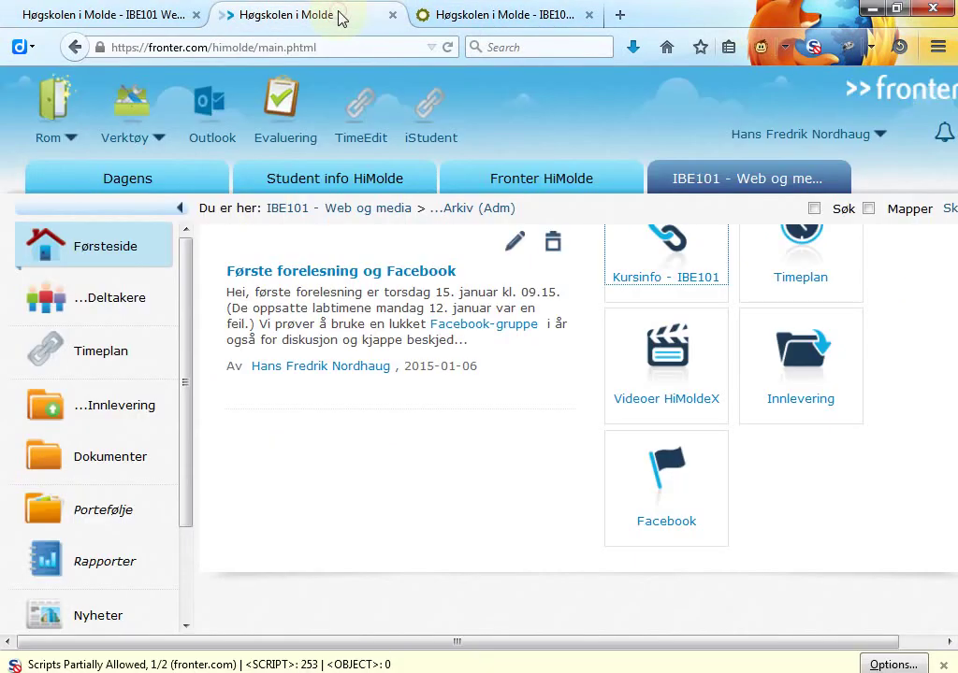
left_click(113, 180)
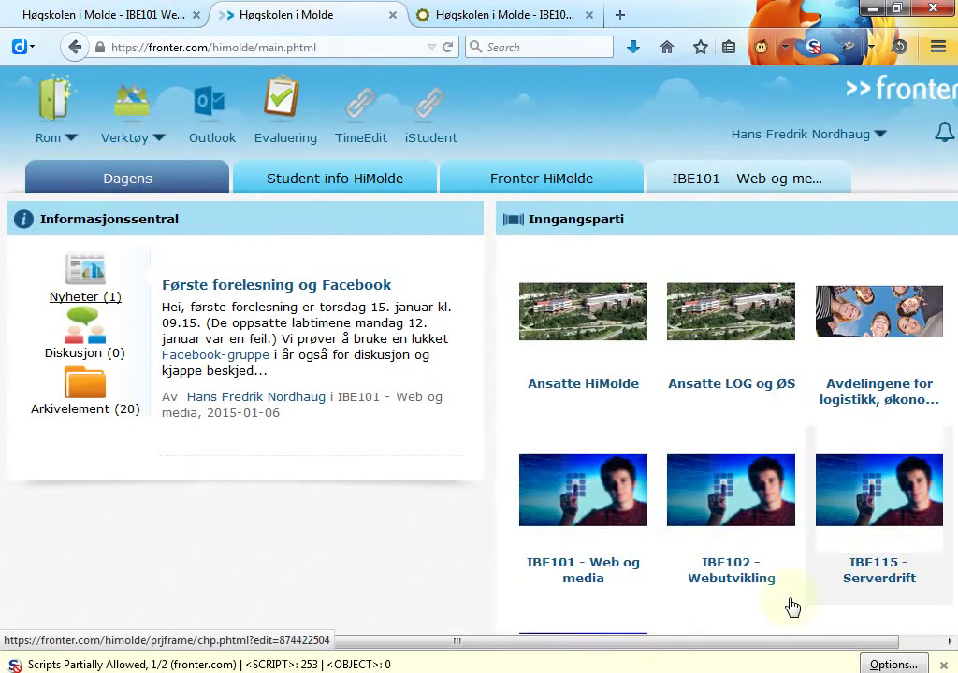
left_click_drag(795, 643, 932, 636)
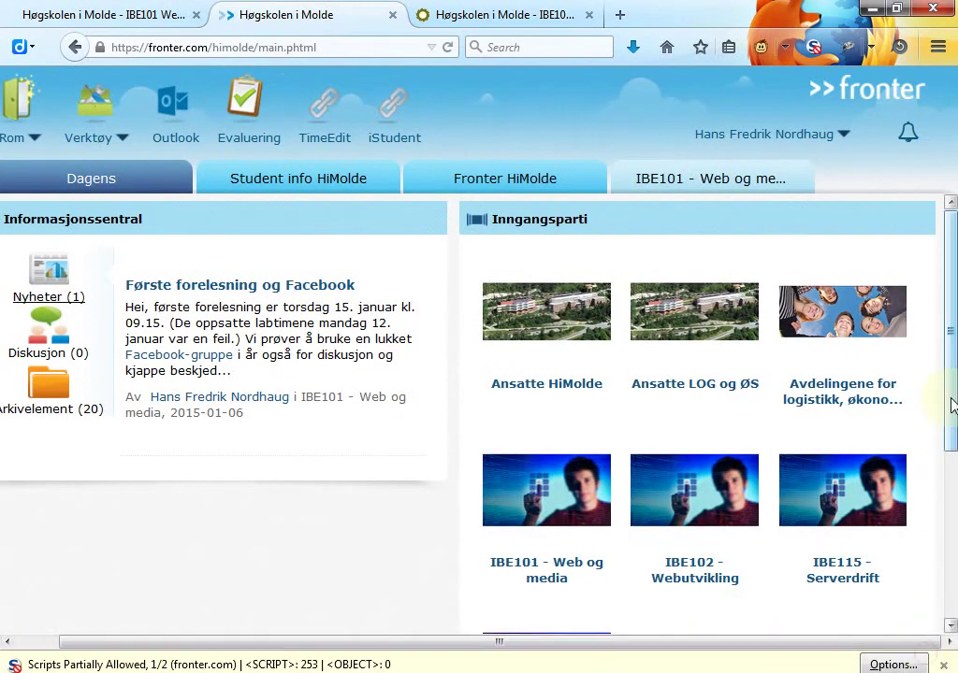
left_click_drag(952, 404, 951, 573)
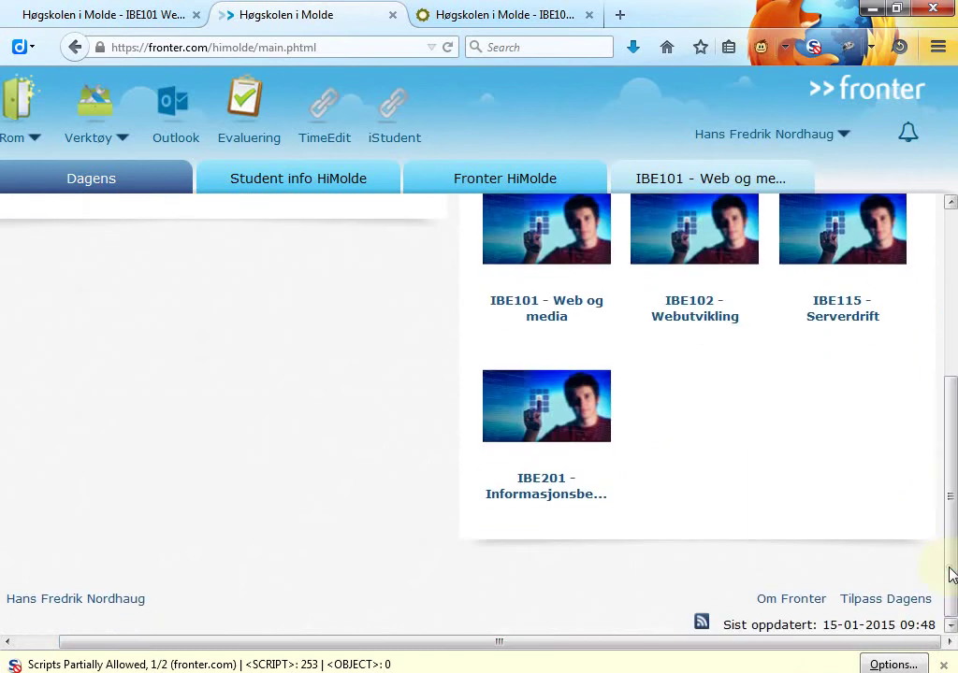
left_click(884, 600)
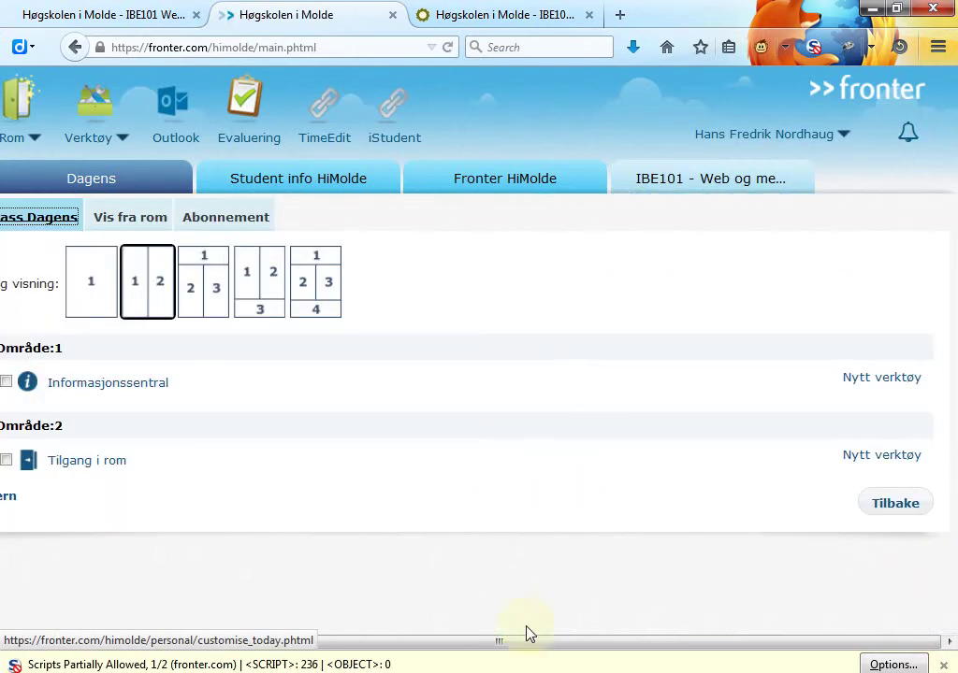
Add the RSS-kilder tool to Område 1, save it, and return to the Dagens page.
left_click_drag(560, 643, 405, 618)
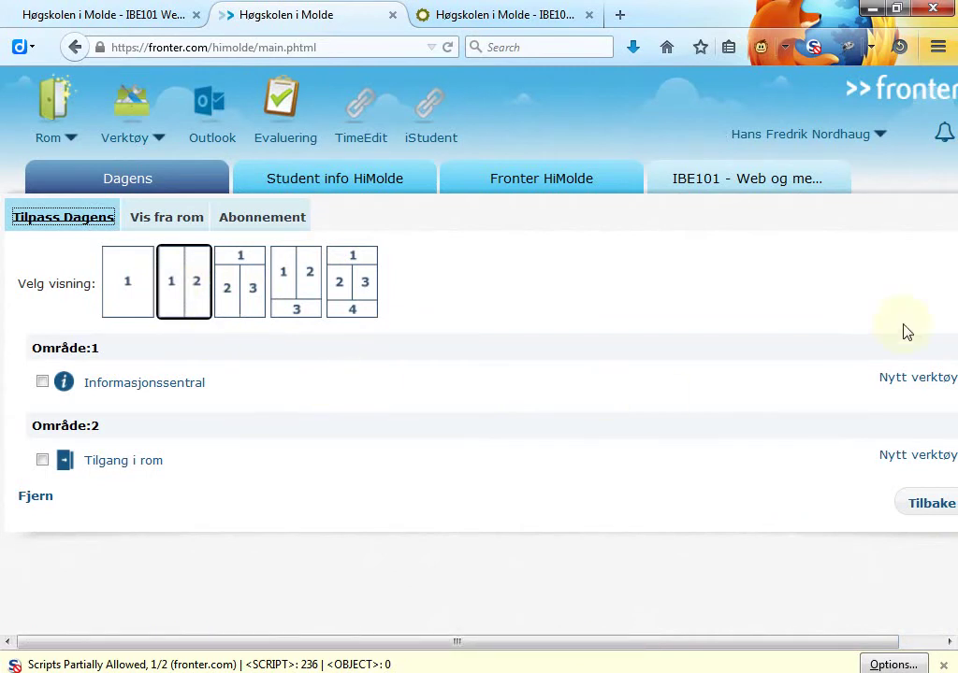
left_click(919, 378)
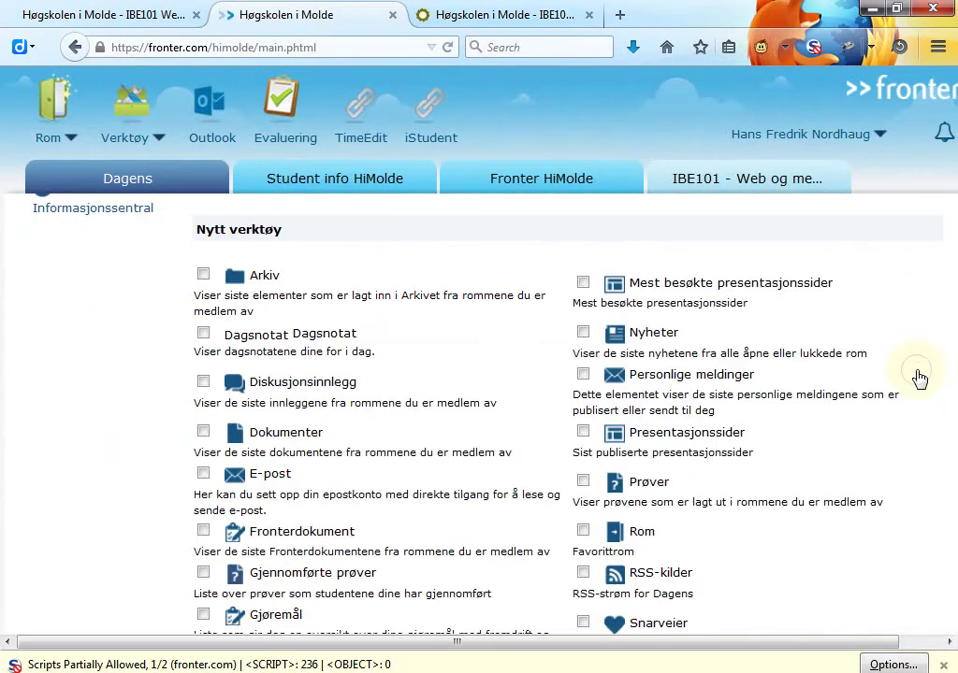
left_click(586, 573)
scroll(828, 497, "down", 5)
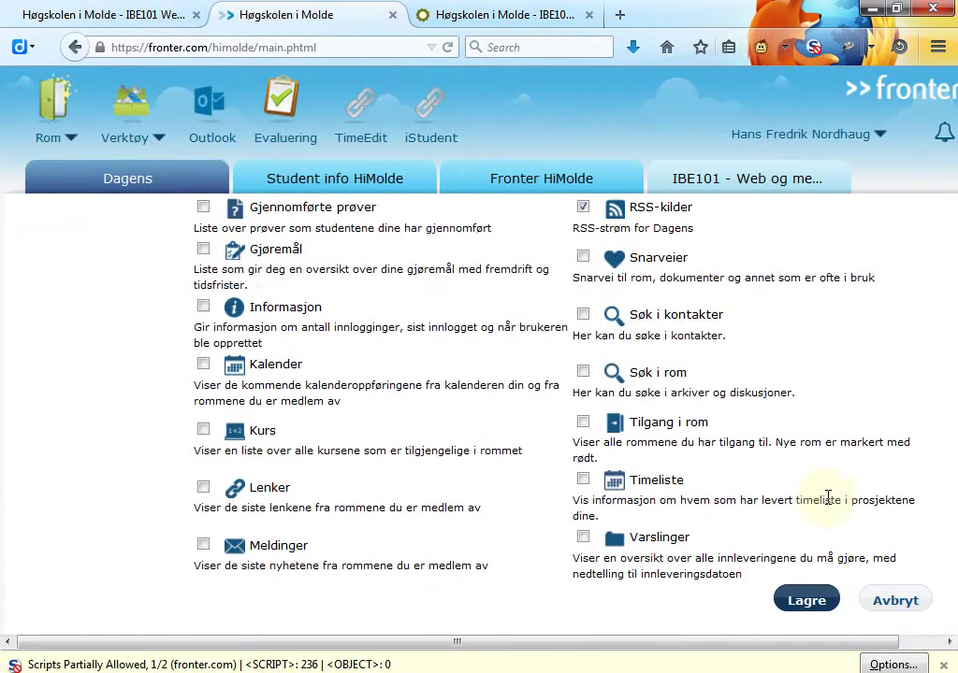
scroll(827, 498, "down", 2)
left_click(808, 505)
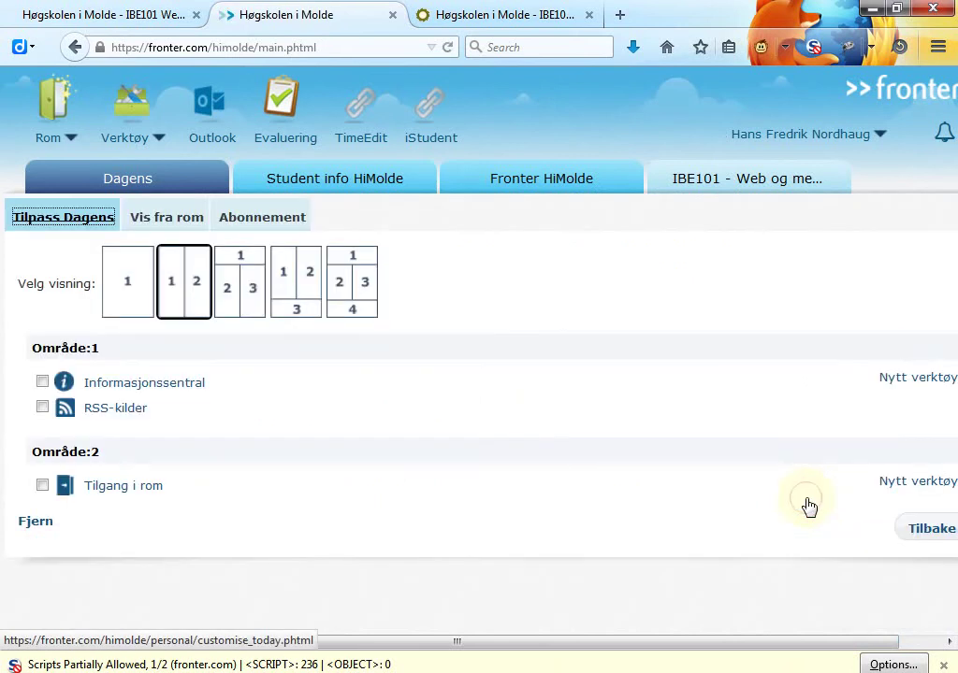
left_click(134, 188)
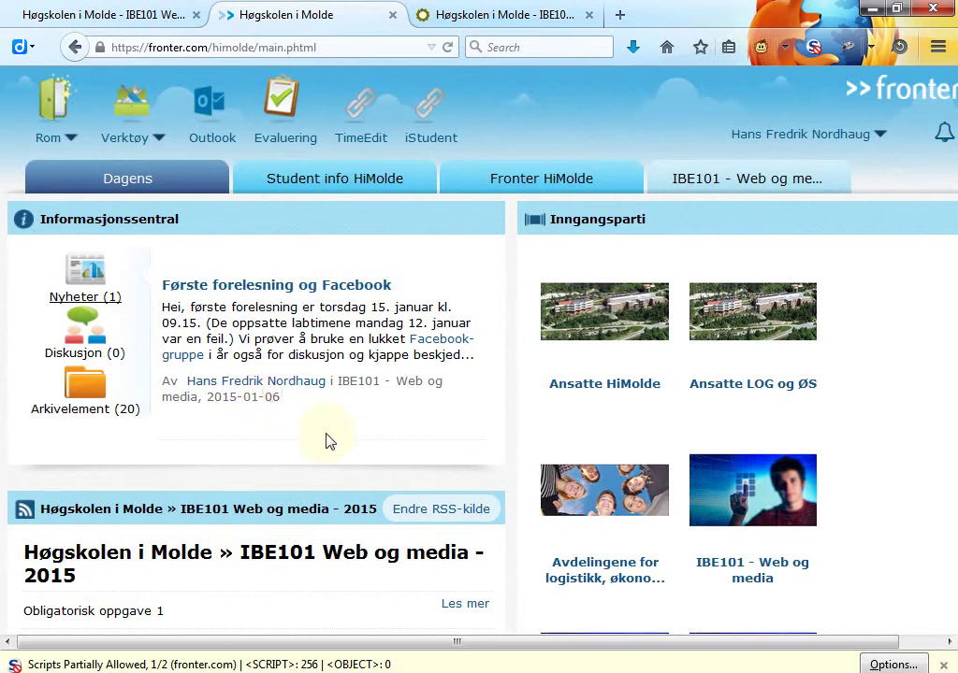
Remove the IBE101 blog feed from the RSS sources and return to the Dagens page.
left_click(429, 509)
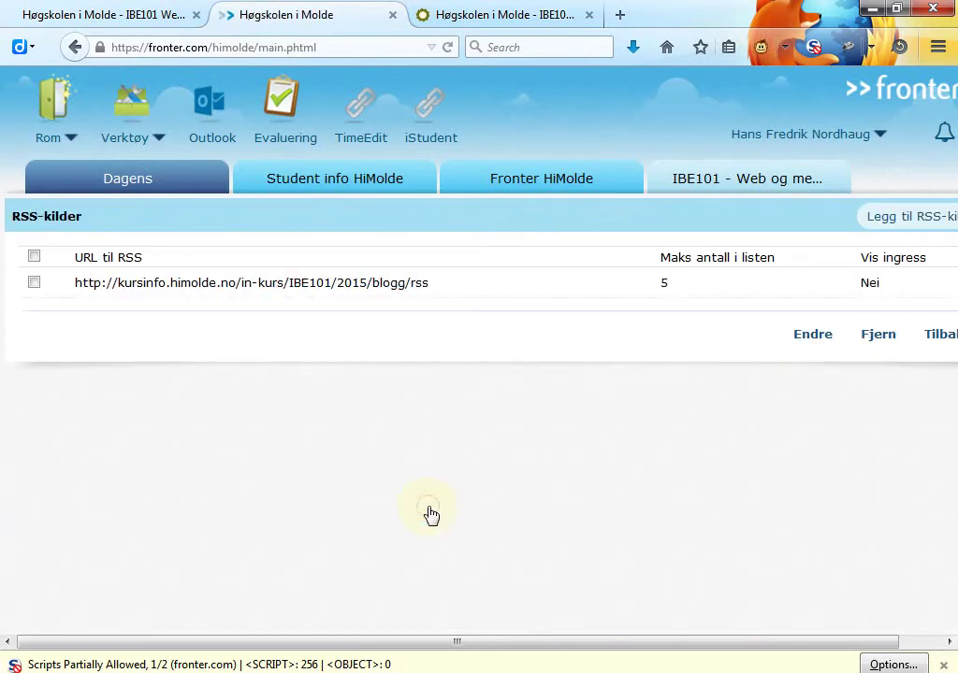
left_click(33, 282)
left_click(873, 334)
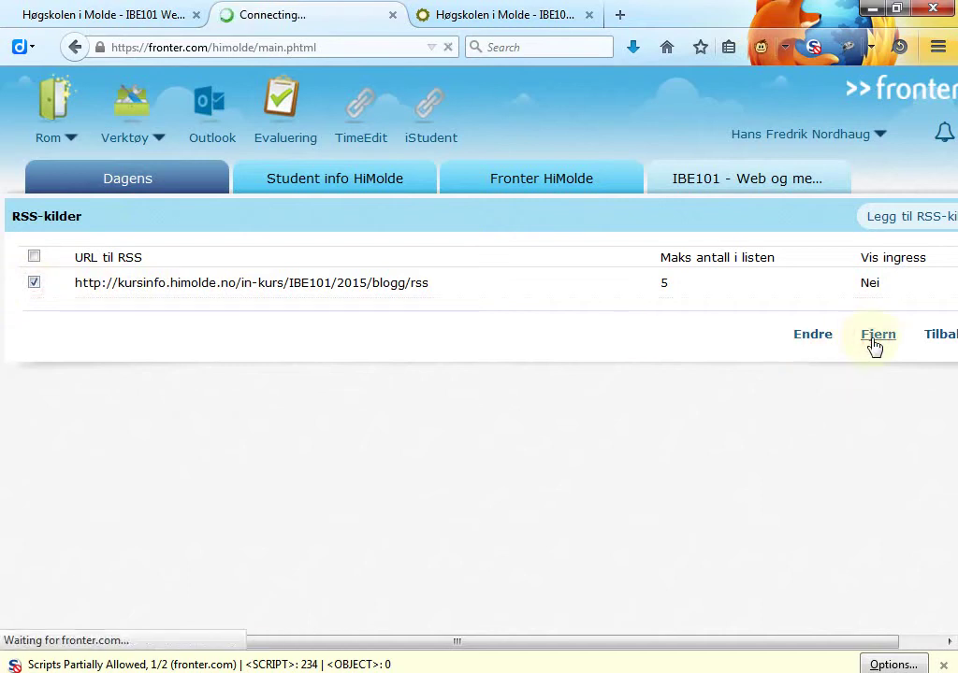
left_click(126, 183)
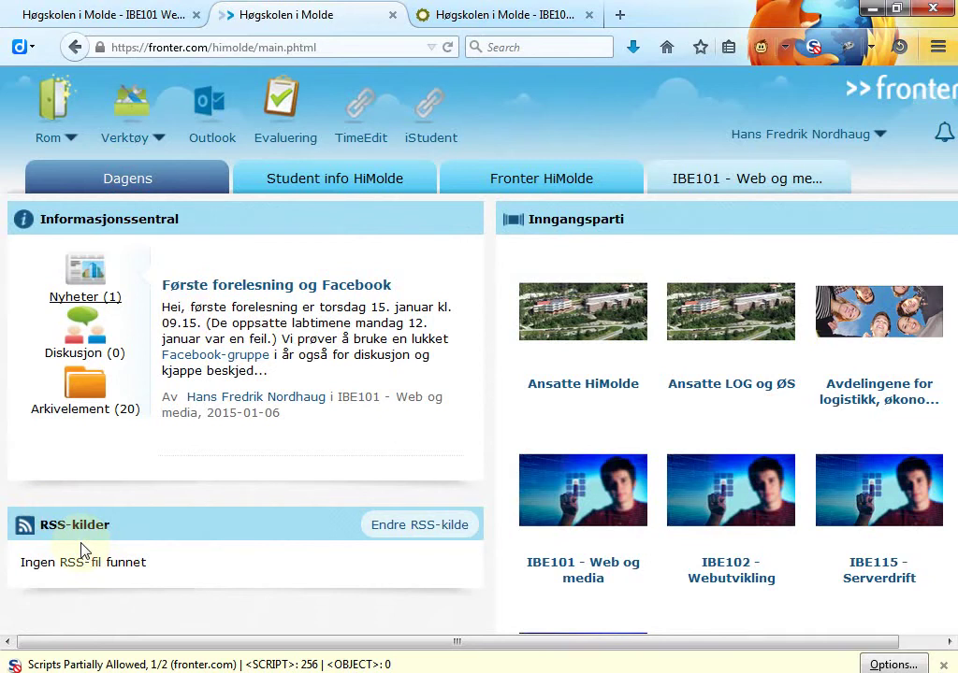
Open the RSS source settings for editing and copy the RSS feed link from the IBE101 course blog.
left_click(404, 538)
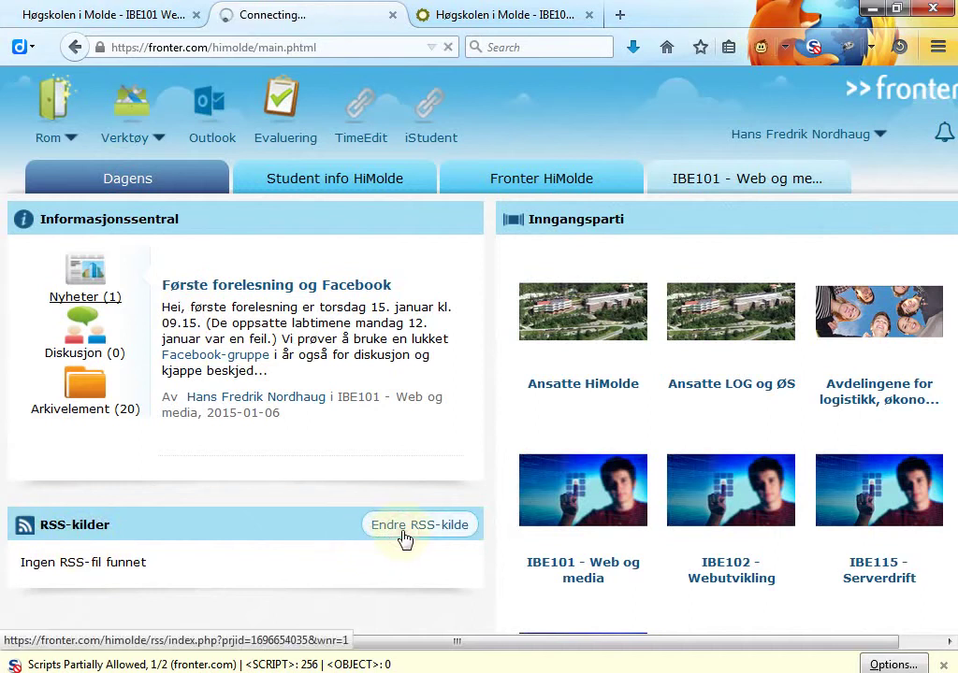
left_click(477, 14)
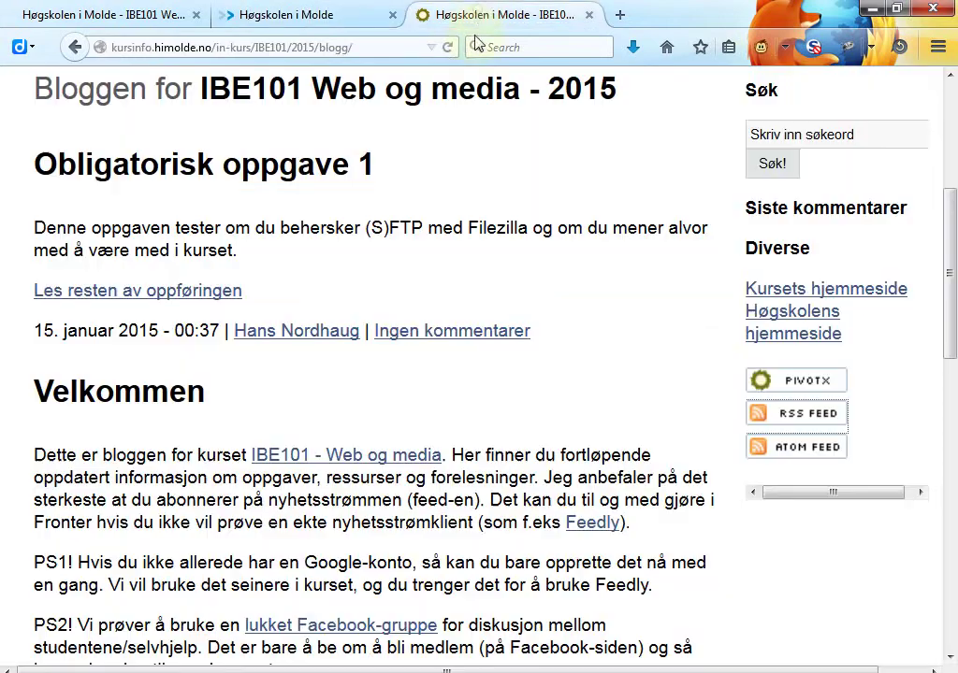
right_click(767, 412)
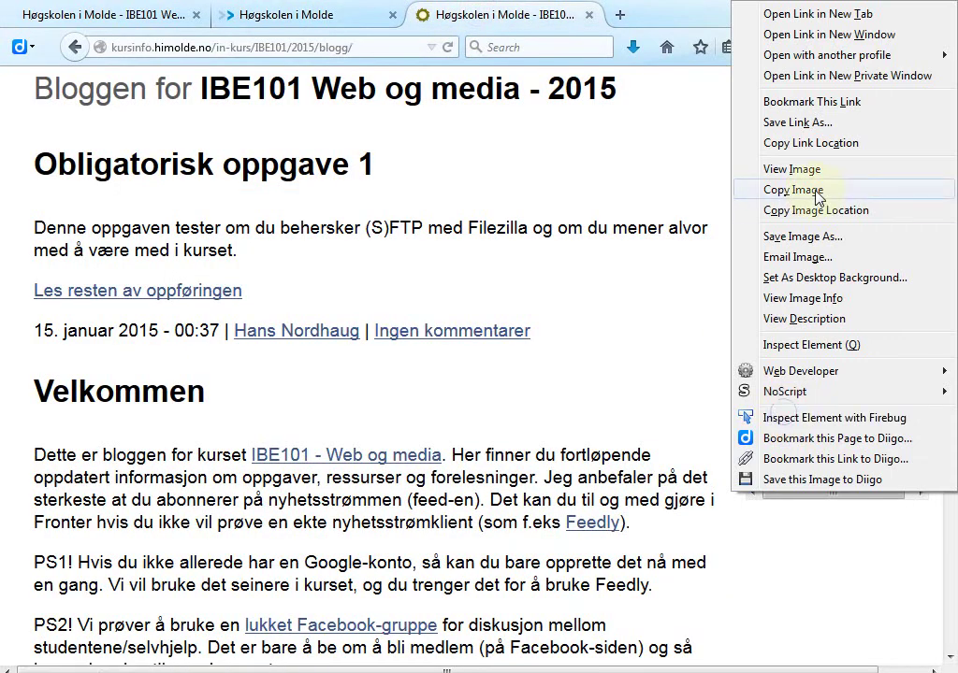
left_click(810, 142)
left_click(318, 9)
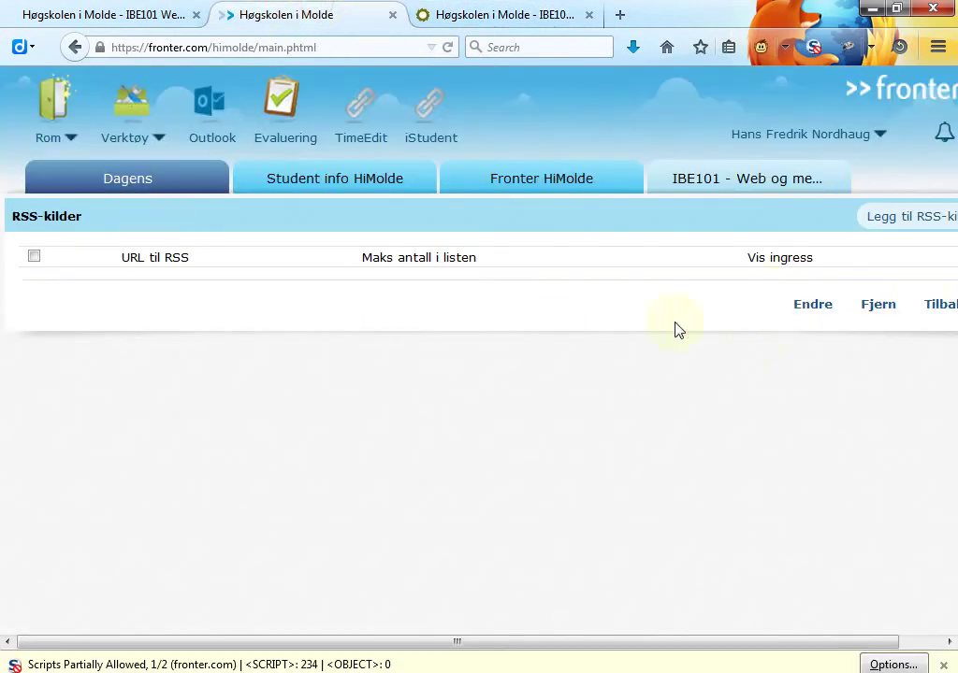
left_click(913, 225)
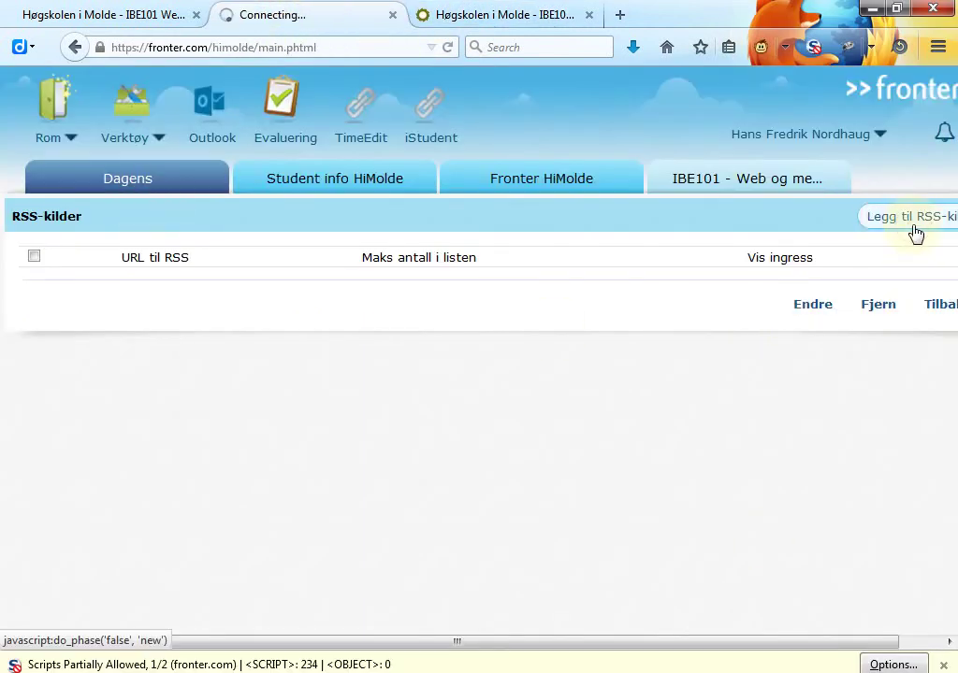
left_click(195, 284)
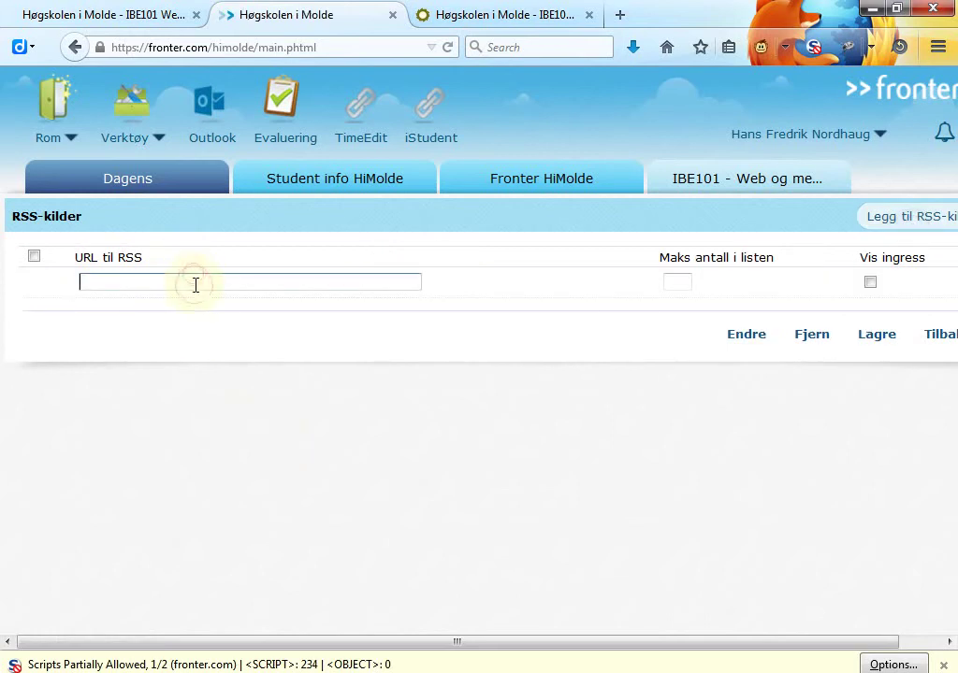
key("ctrl+v")
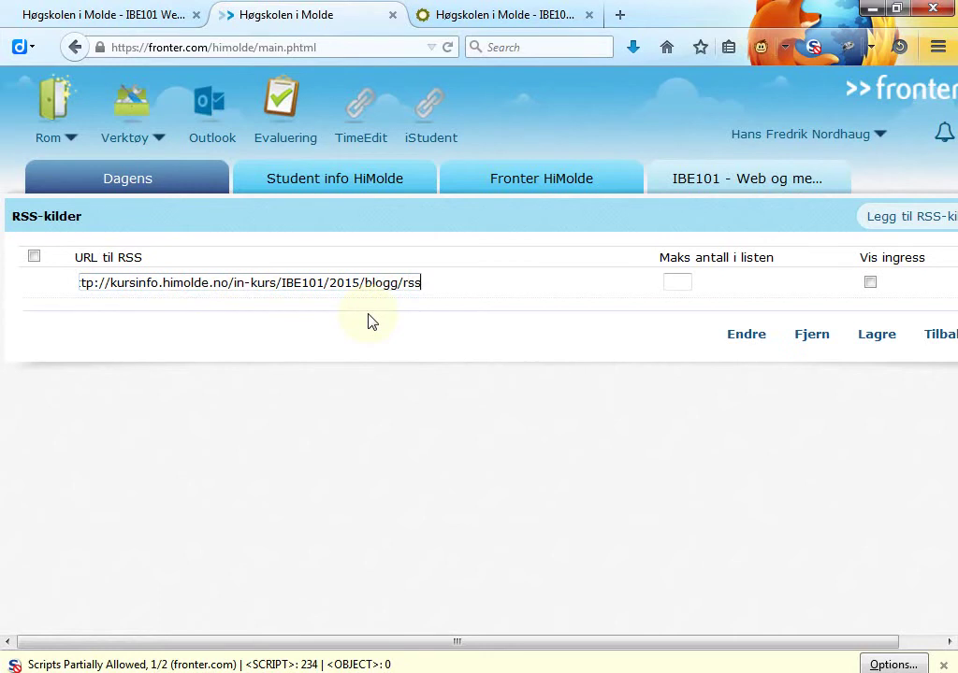
left_click(685, 279)
type("5")
key("Down")
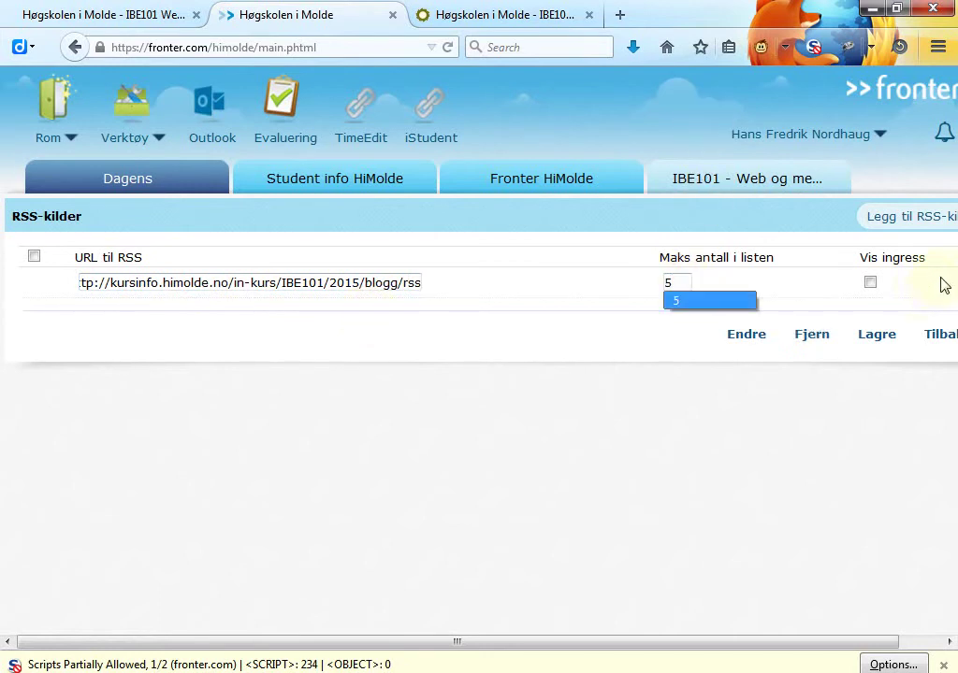
key("Return")
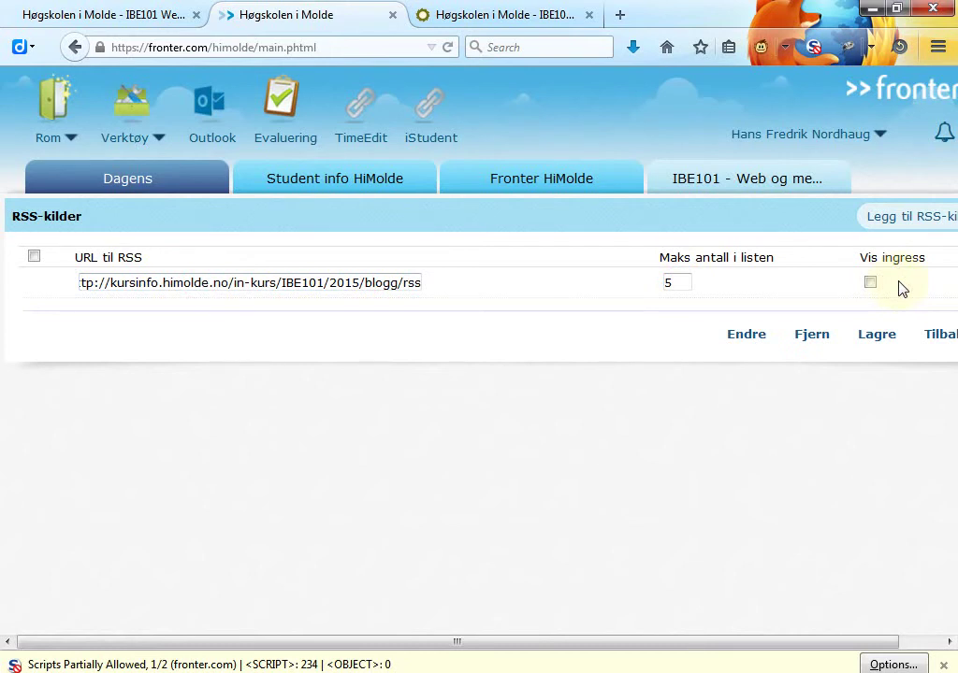
left_click(879, 337)
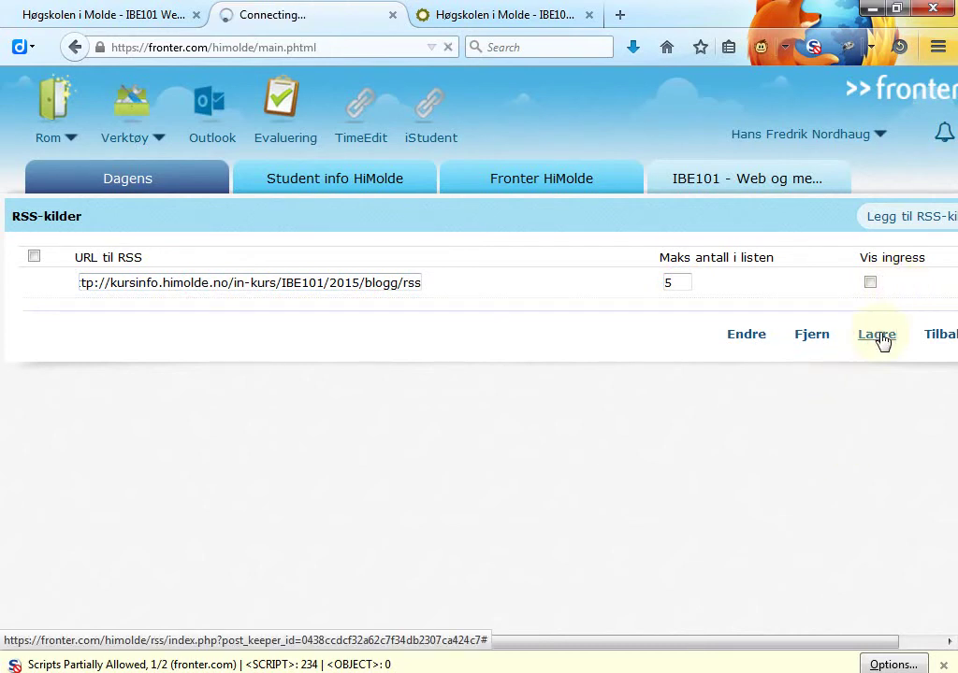
left_click(139, 177)
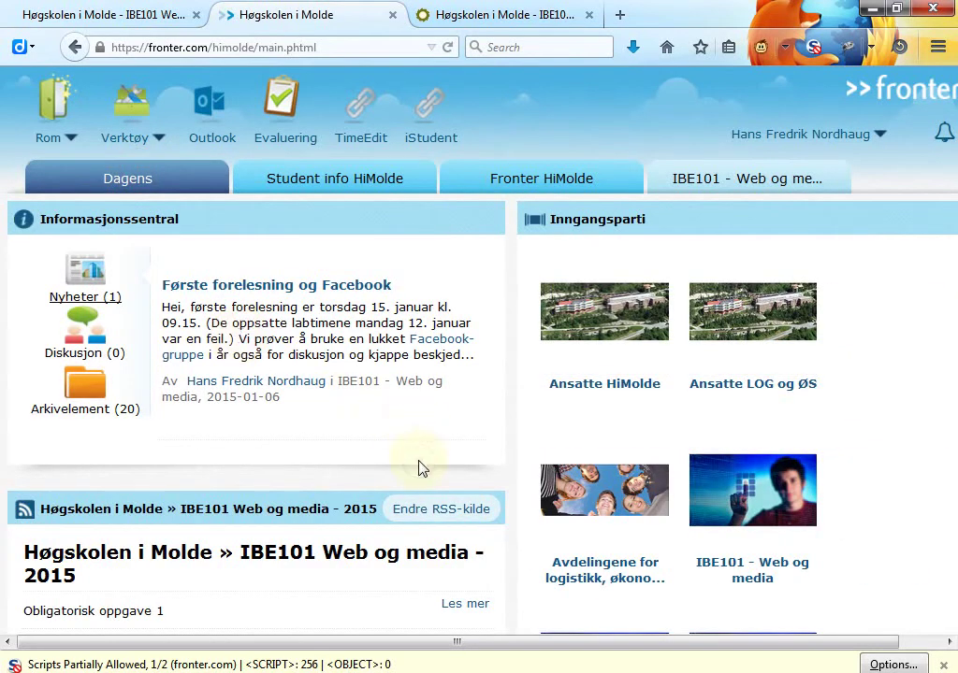
scroll(418, 464, "down", 3)
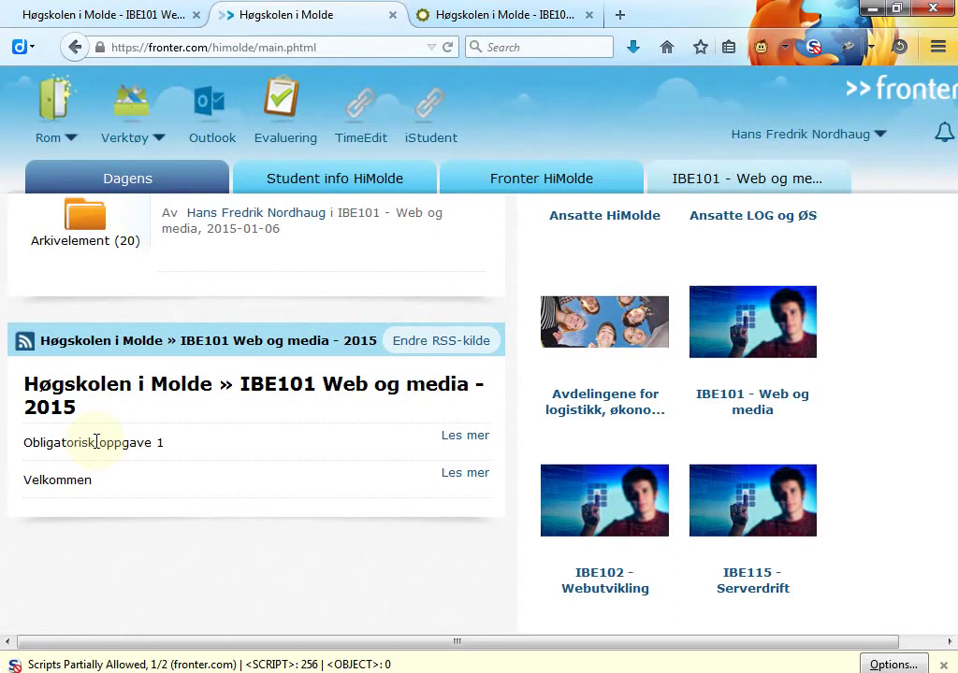
Launch Google Chrome and go to feedly.com.
key("super")
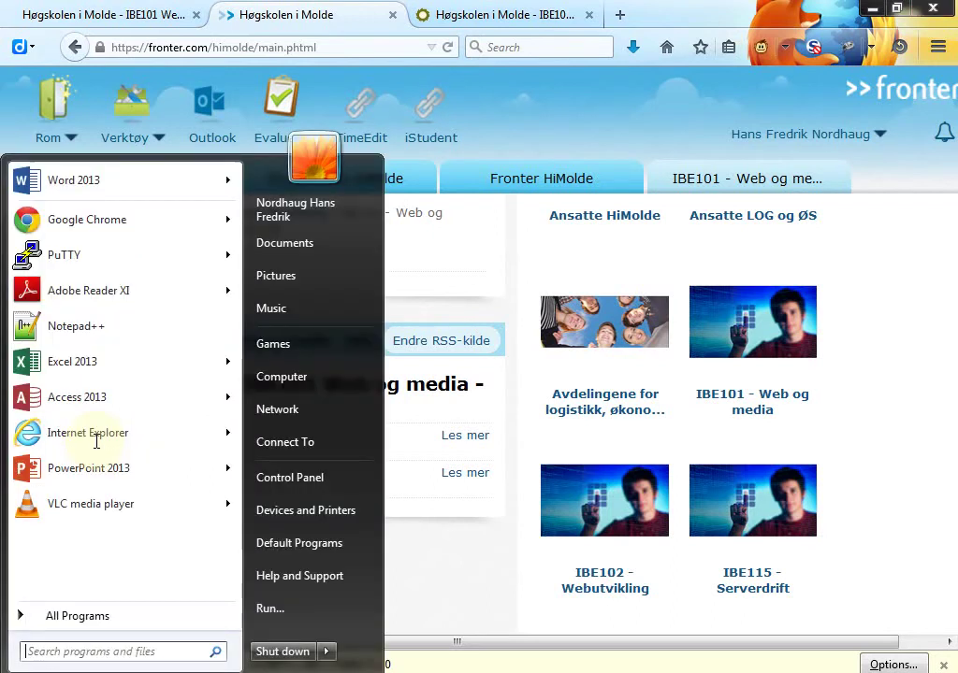
type("ch")
key("Return")
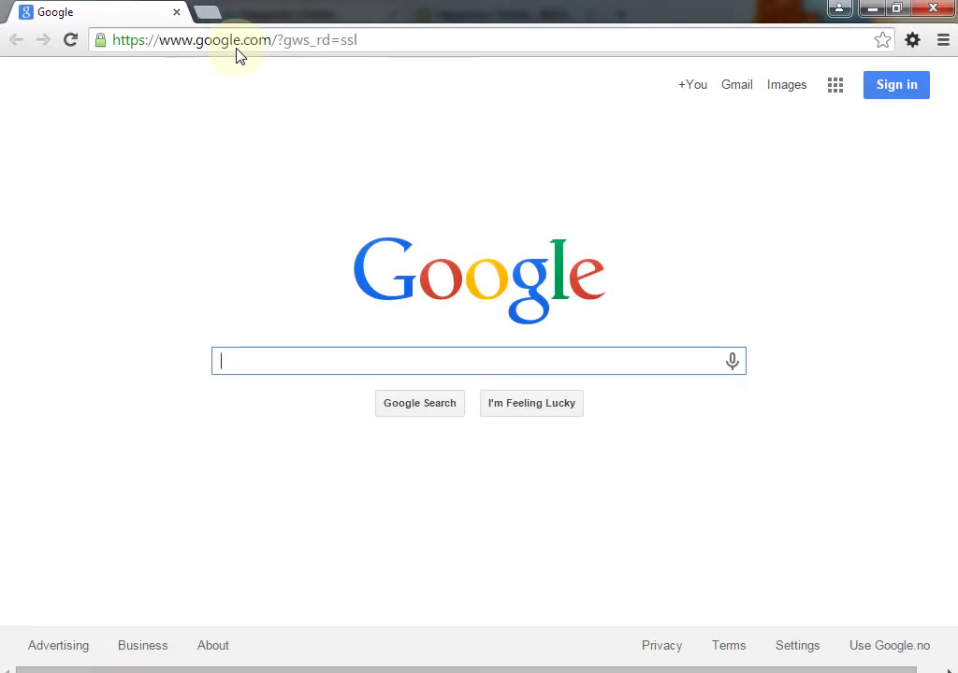
left_click(258, 39)
type("feedly.com")
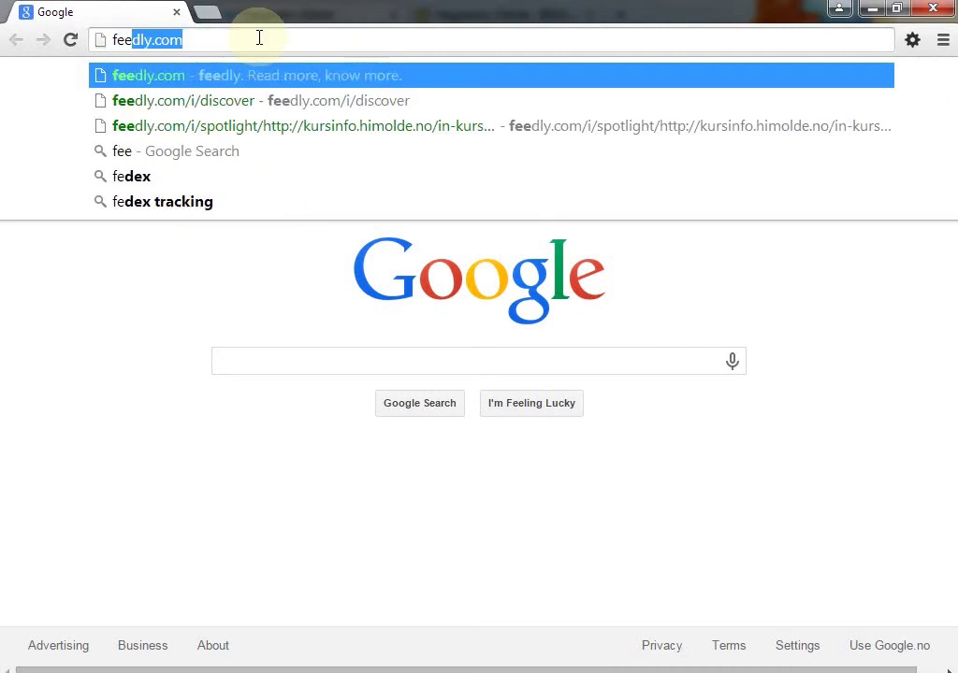
key("Return")
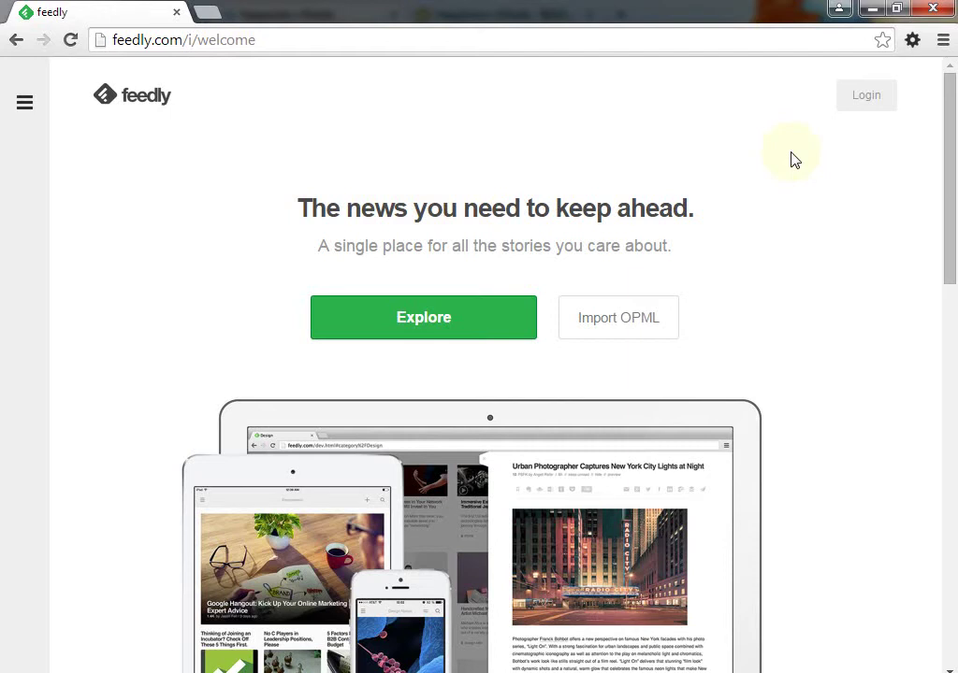
Search Feedly's blog discovery page for db.no and look through the articles in the Dagbladet.no feed.
left_click(25, 104)
left_click(122, 245)
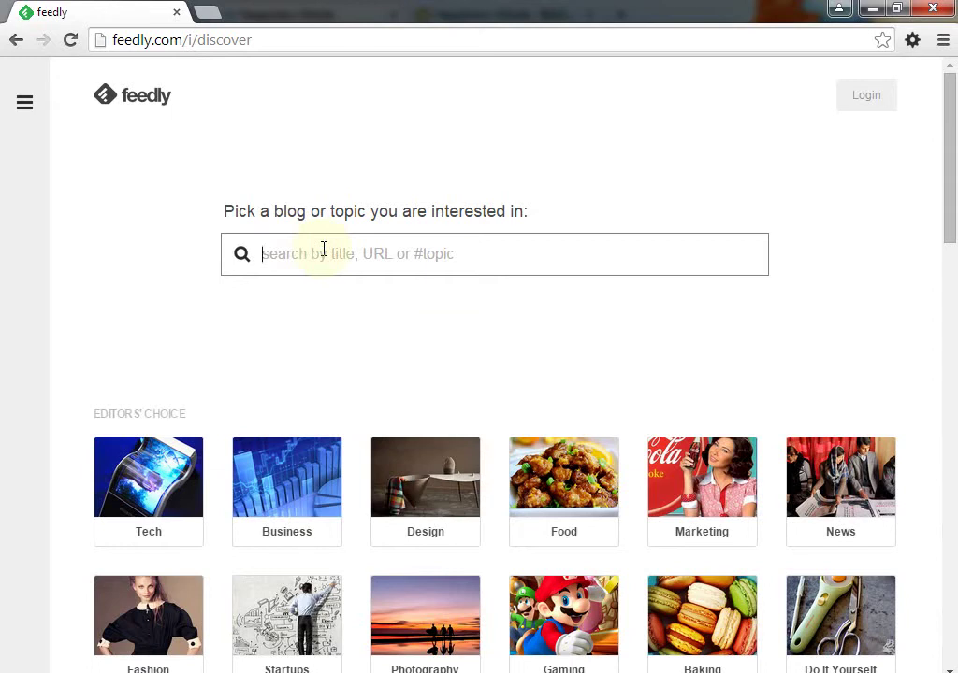
type("db.no")
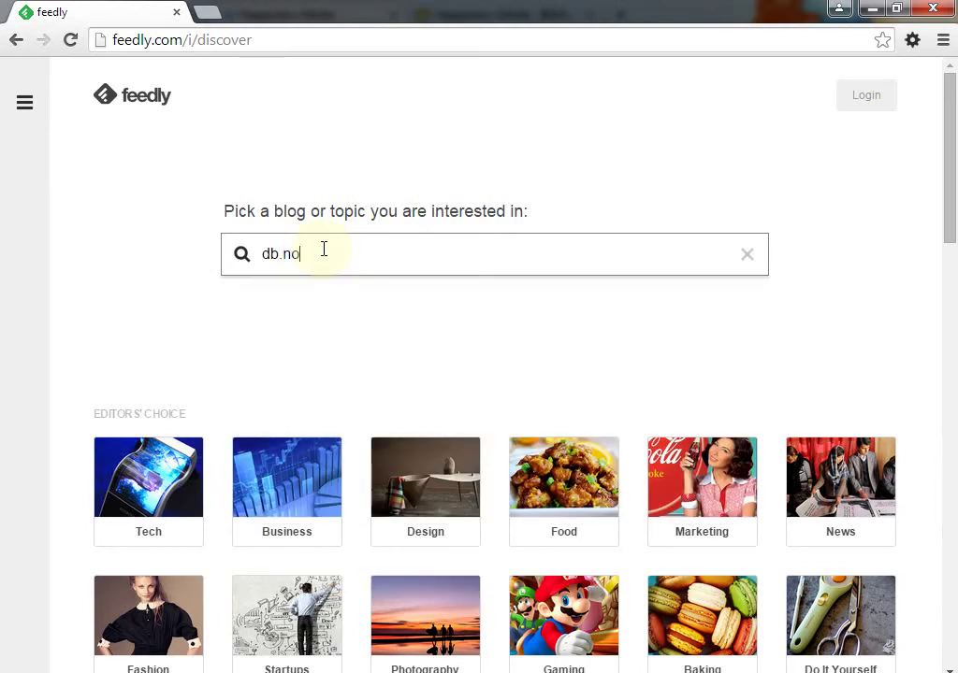
key("Return")
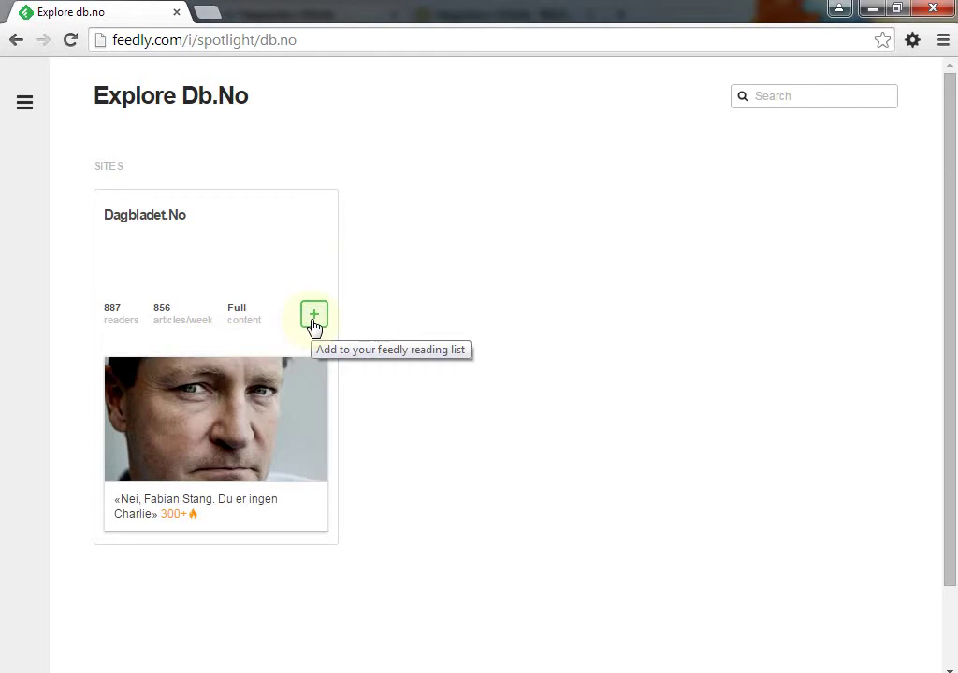
left_click(157, 234)
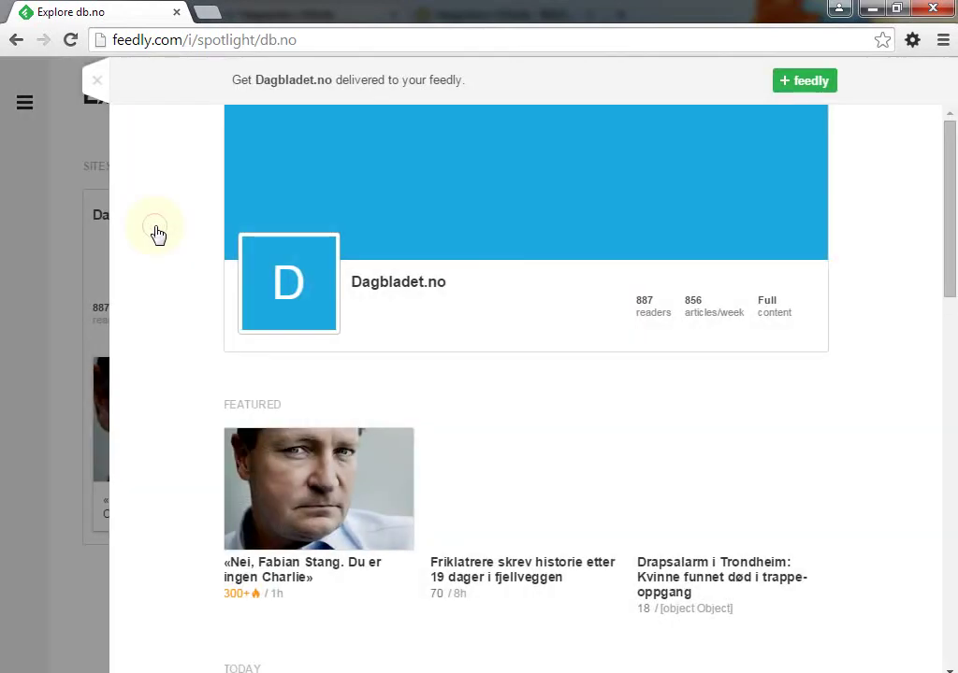
scroll(511, 387, "down", 3)
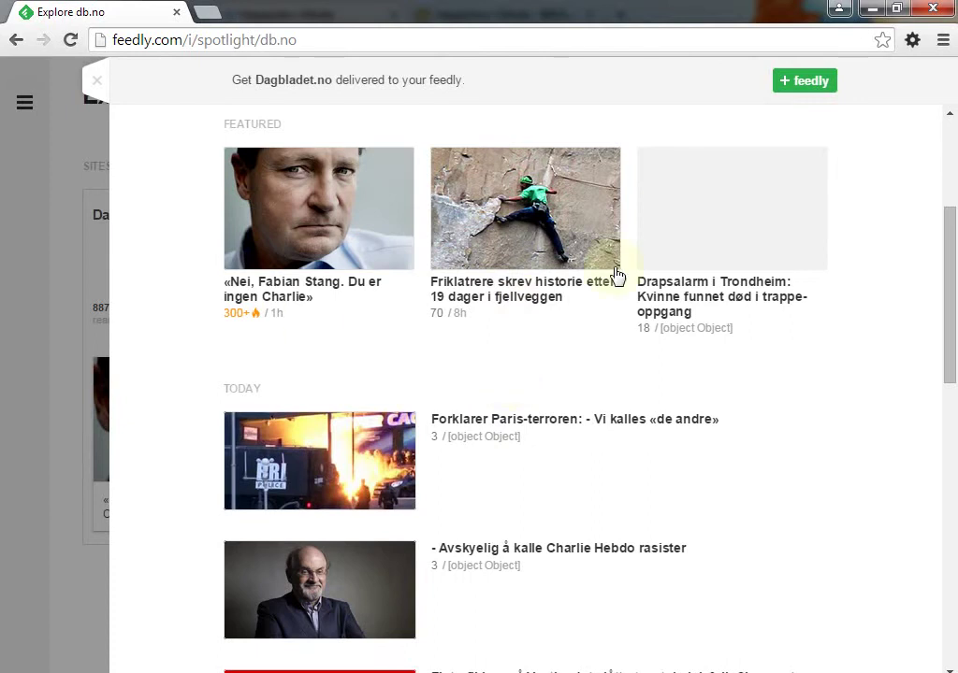
Close the Dagbladet.no feed preview and switch to the IBE101 course blog in Firefox.
left_click(97, 84)
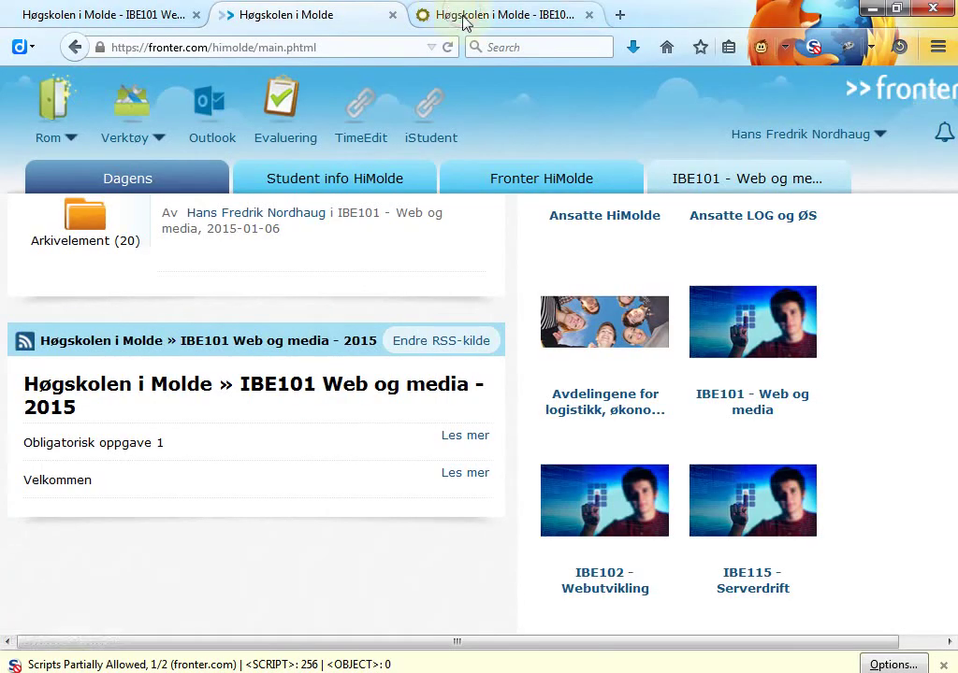
left_click(463, 18)
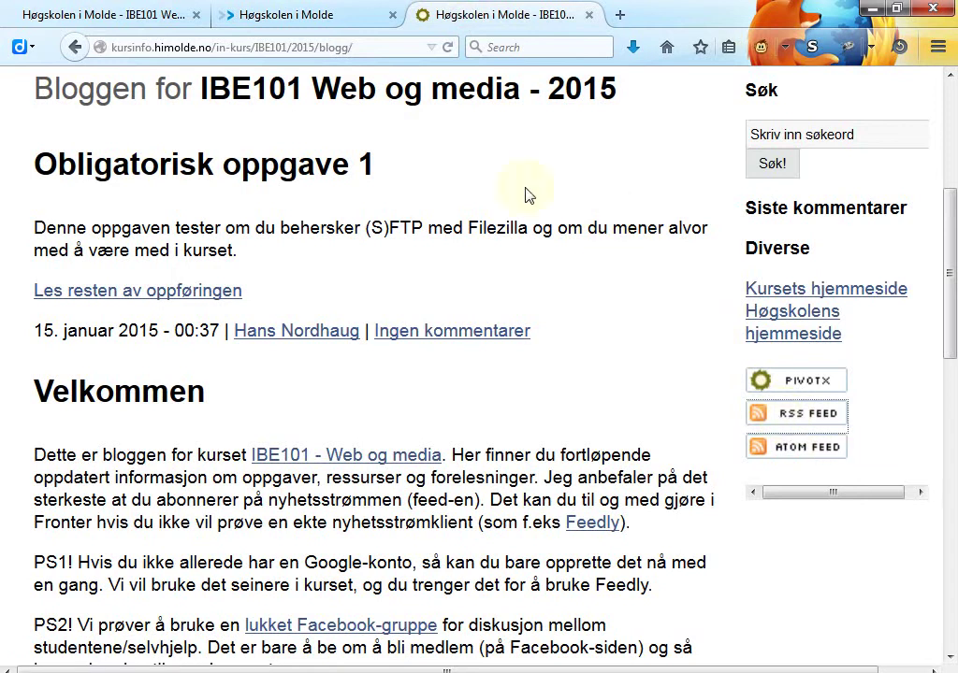
left_click(354, 47)
key("End")
type("rss")
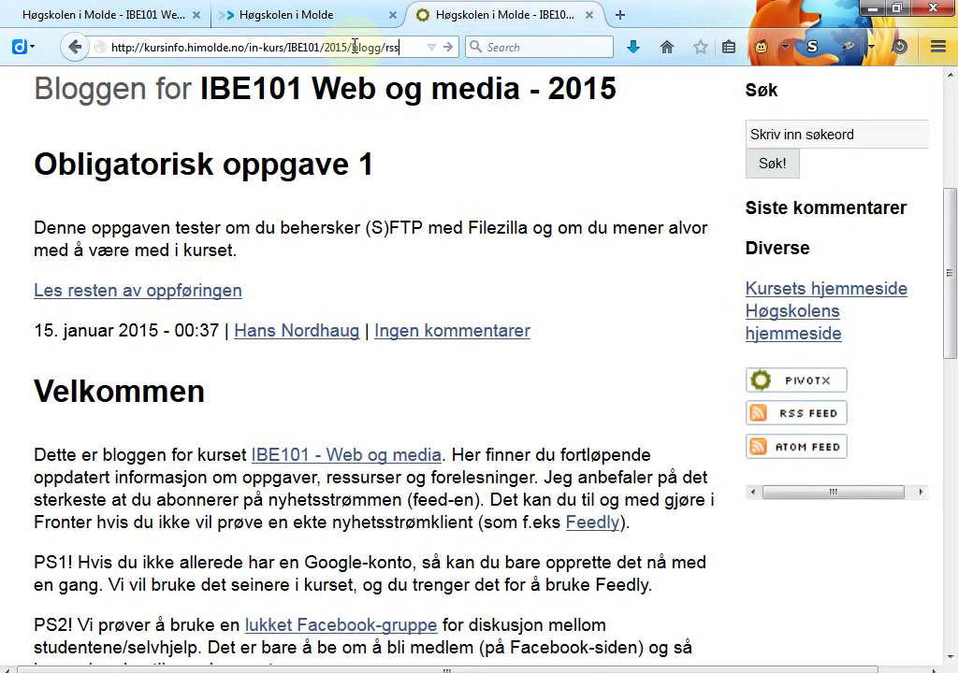
key("alt")
key("BackSpace")
key("BackSpace")
key("BackSpace")
key("Return")
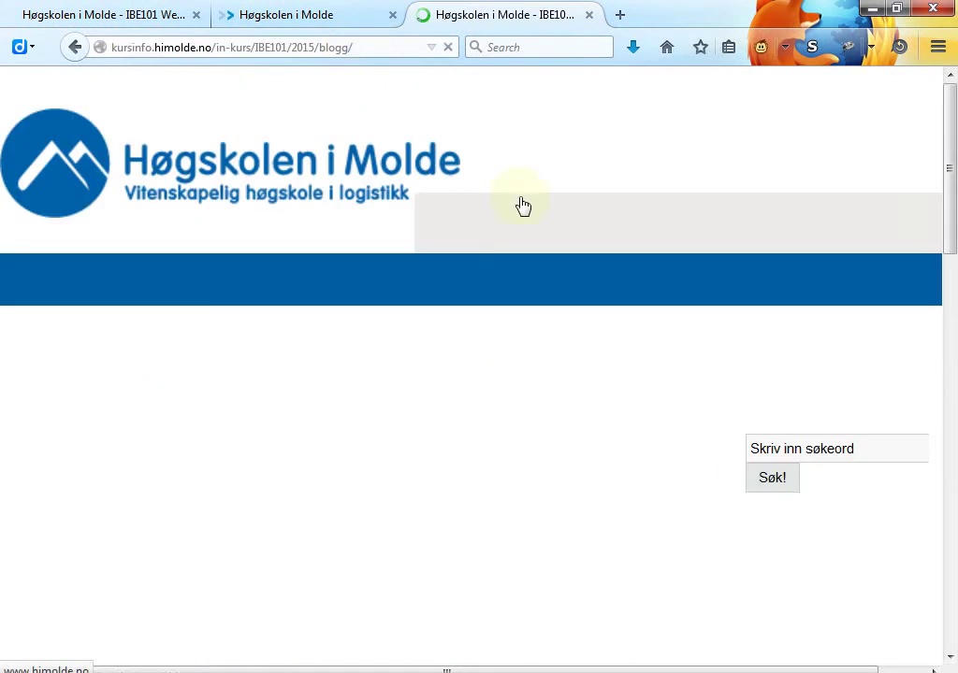
Copy the IBE101 course blog's address, search for it on Feedly's discovery page in Chrome, and open the first matching feed.
left_click(368, 47)
key("ctrl+c")
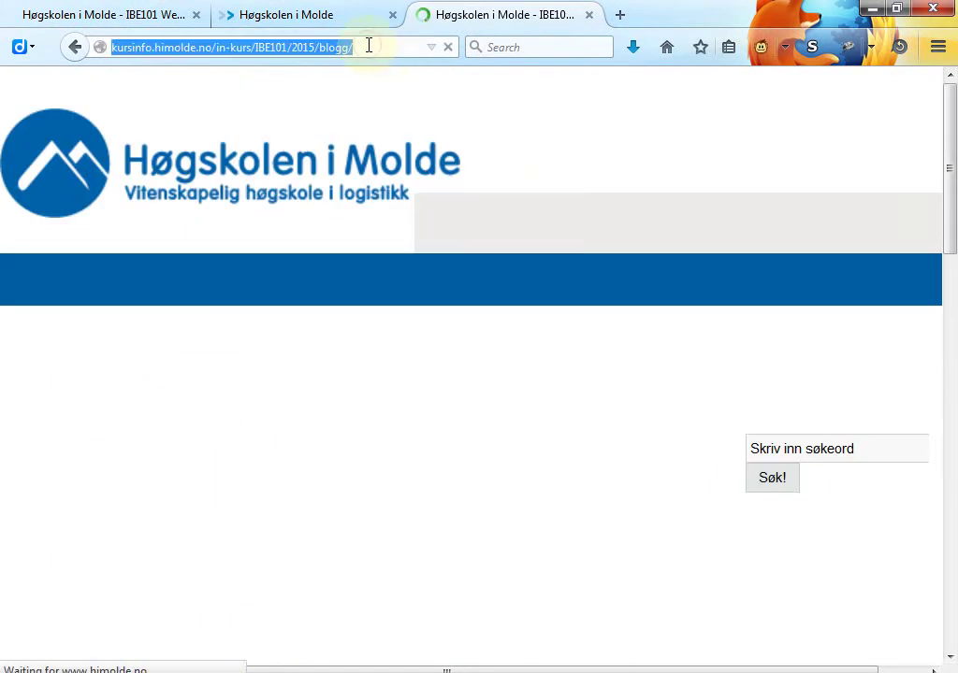
key("alt+Tab")
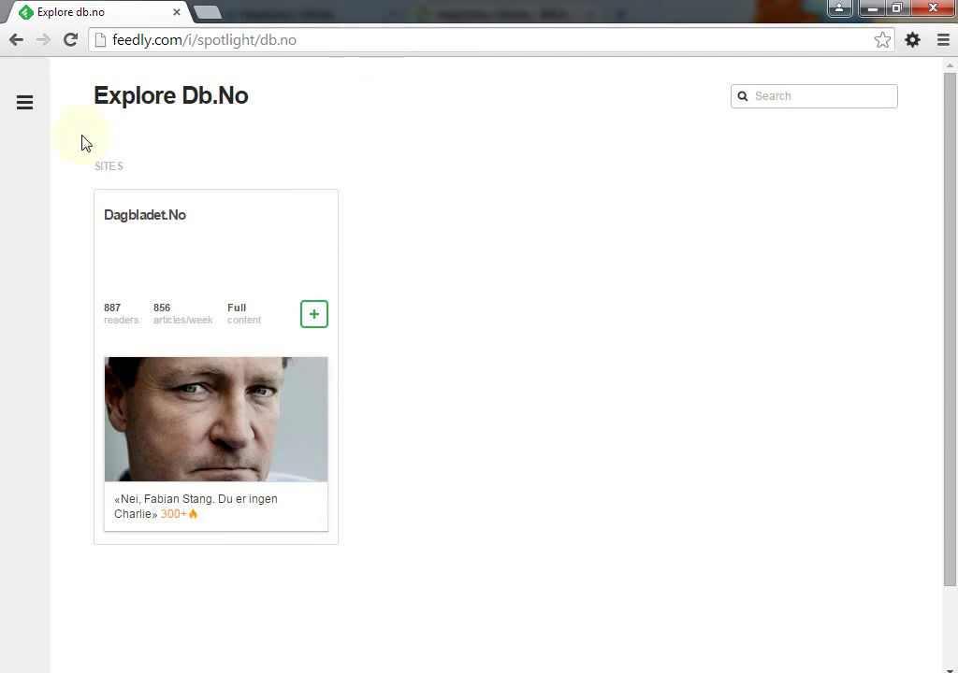
left_click(21, 97)
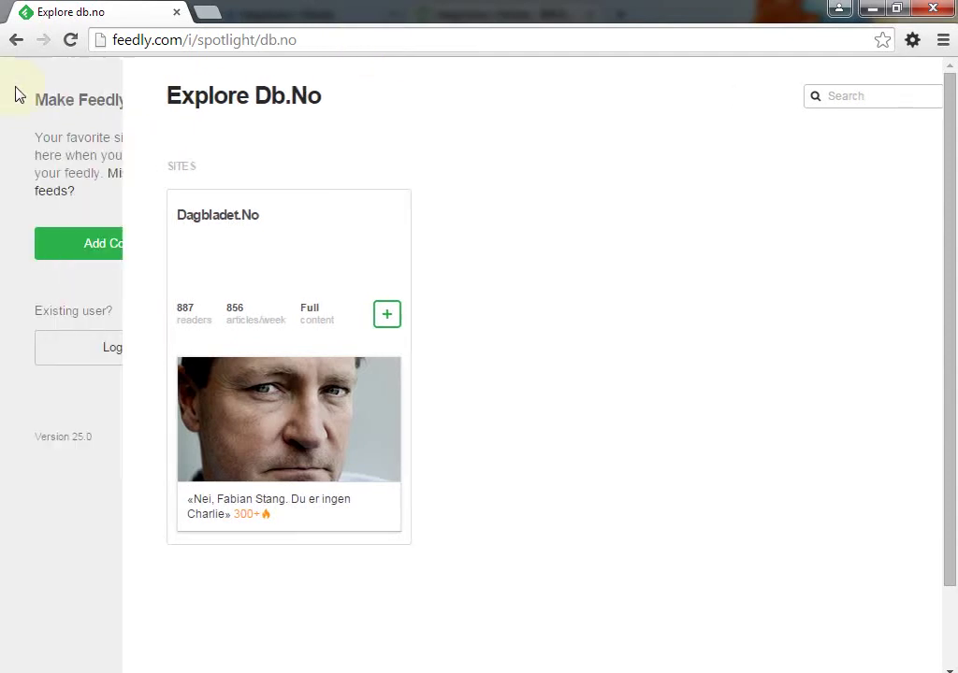
left_click(112, 245)
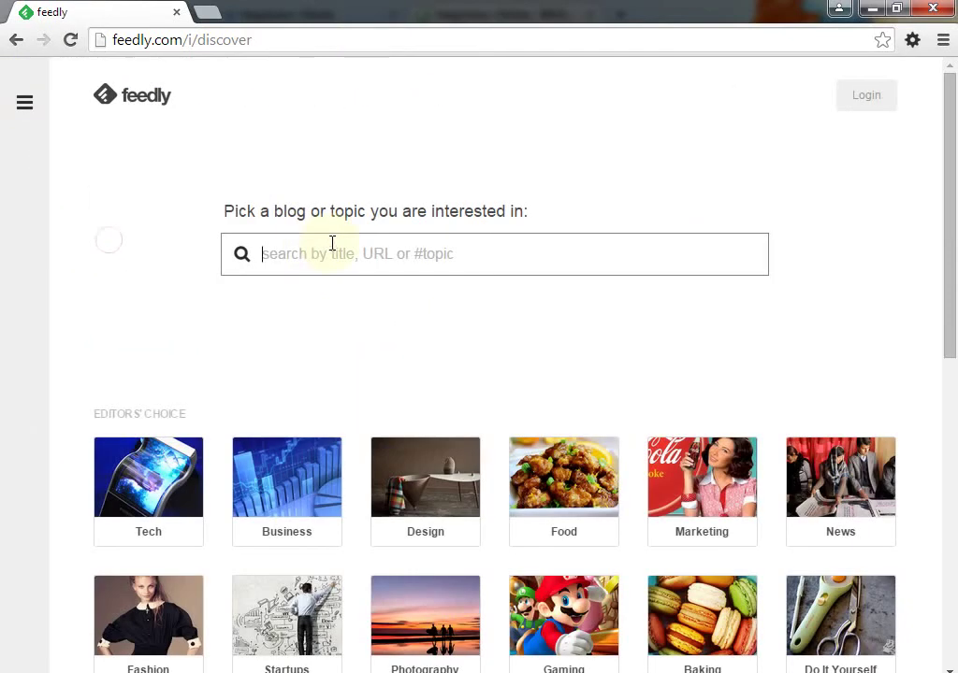
key("ctrl+v")
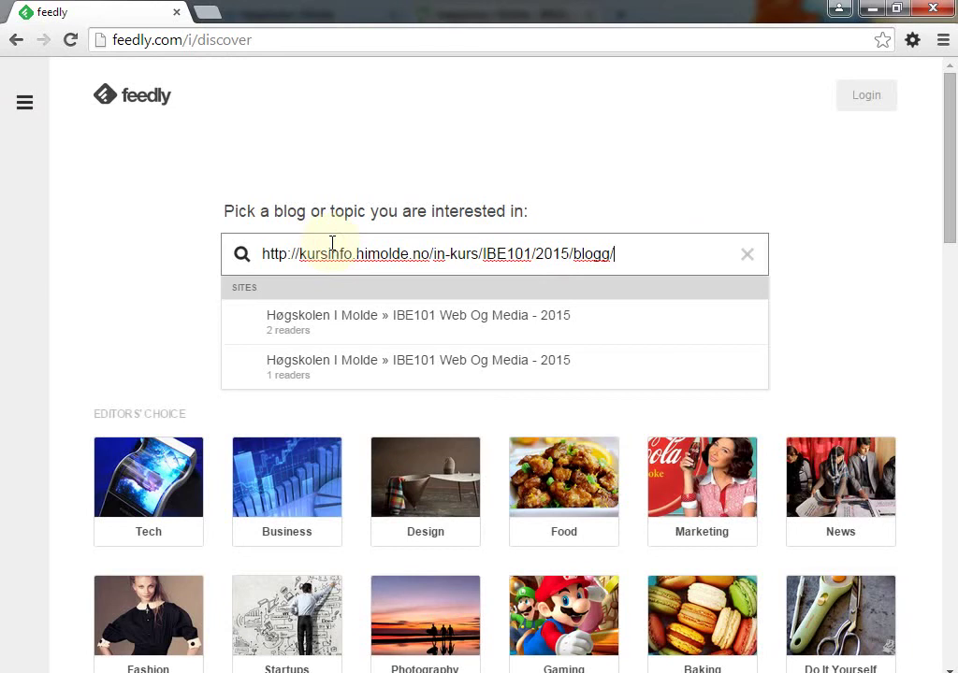
key("Return")
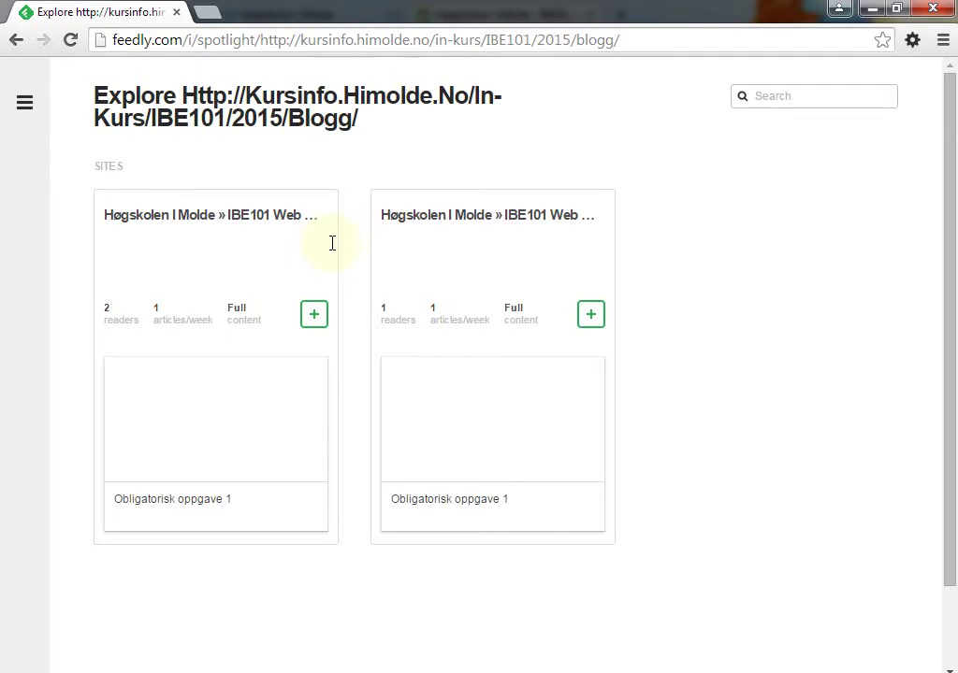
left_click(257, 217)
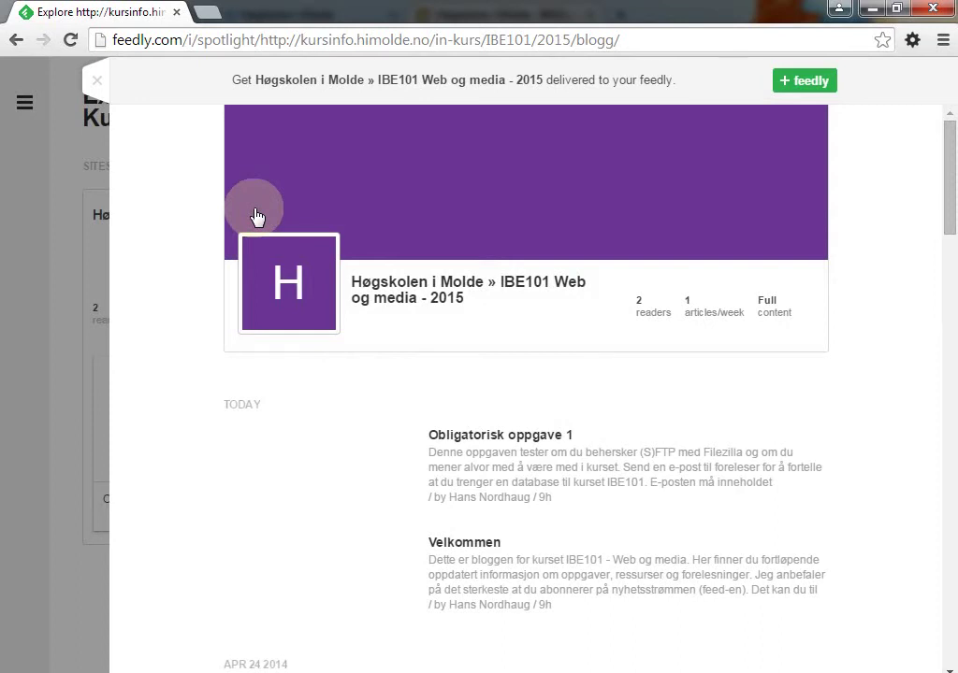
Switch to Firefox and open feedly.com in a new tab to view the logged-in account's feeds.
key("alt+Tab")
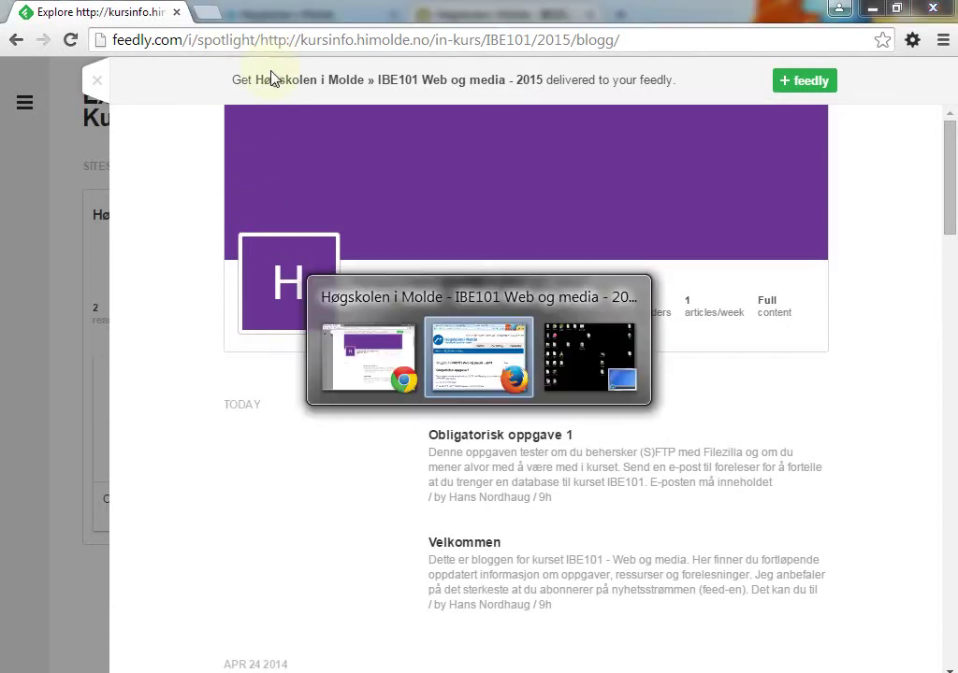
key("ctrl+t")
type("feedly.com/")
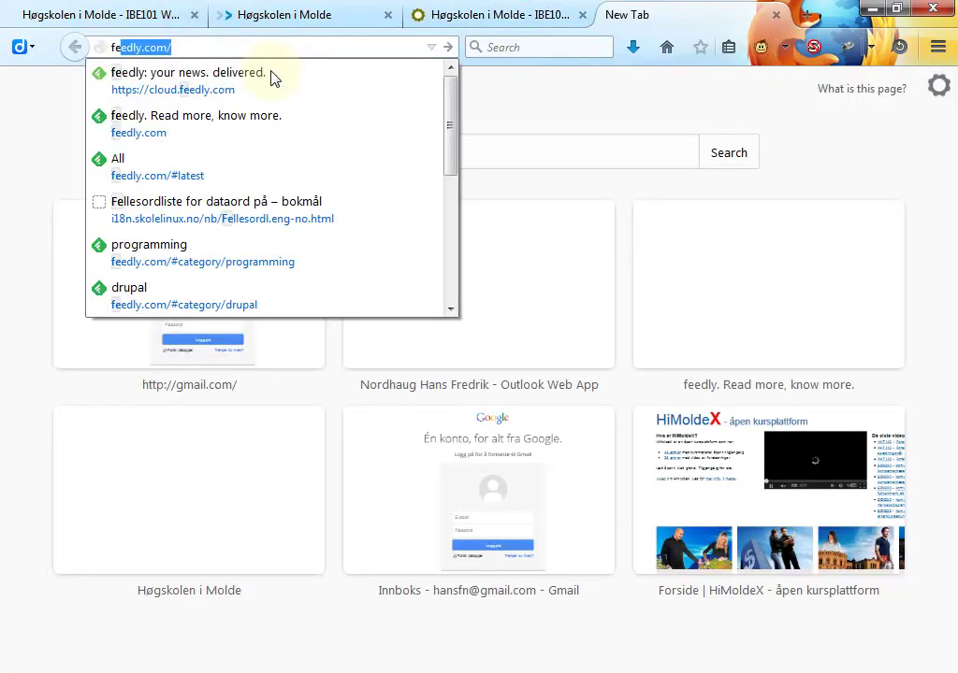
key("Return")
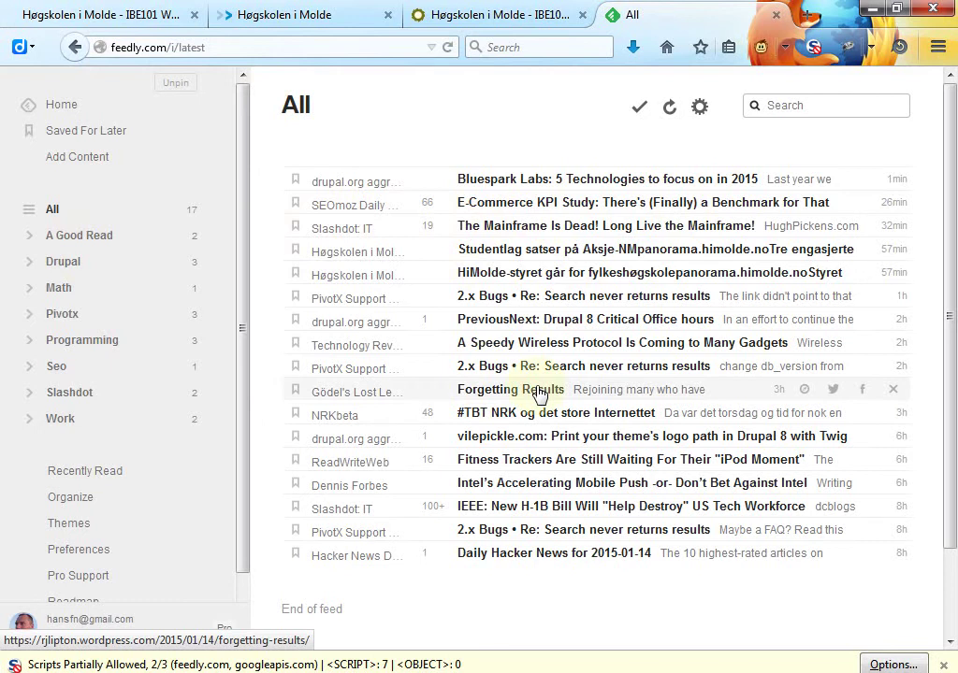
Use Feedly's quick feed finder to look up "dru" and open the drupal category.
key("g")
key("g")
type("dr")
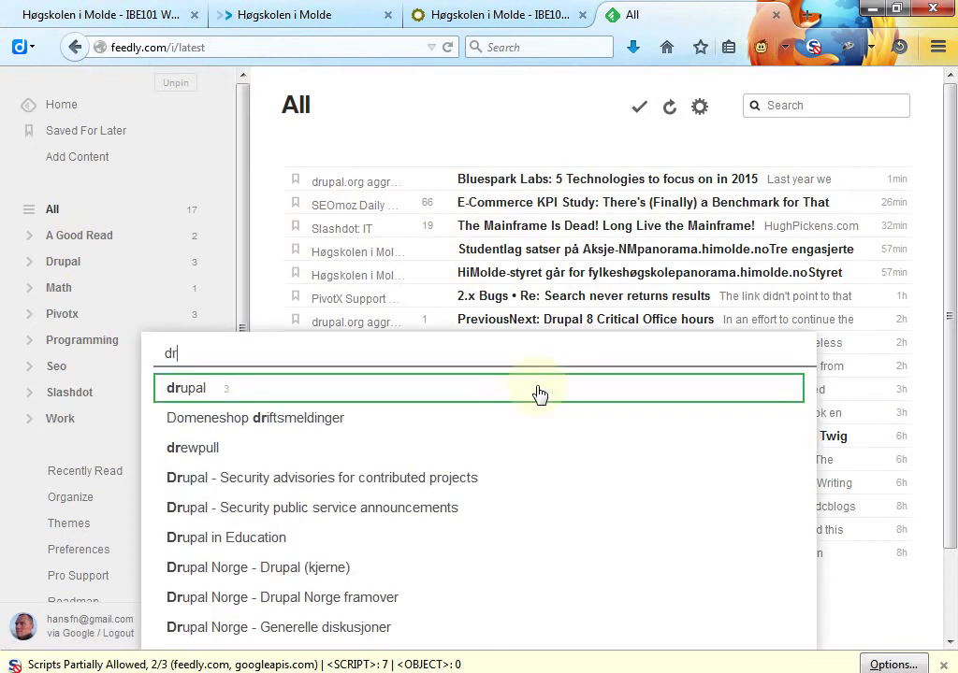
type("u")
key("Return")
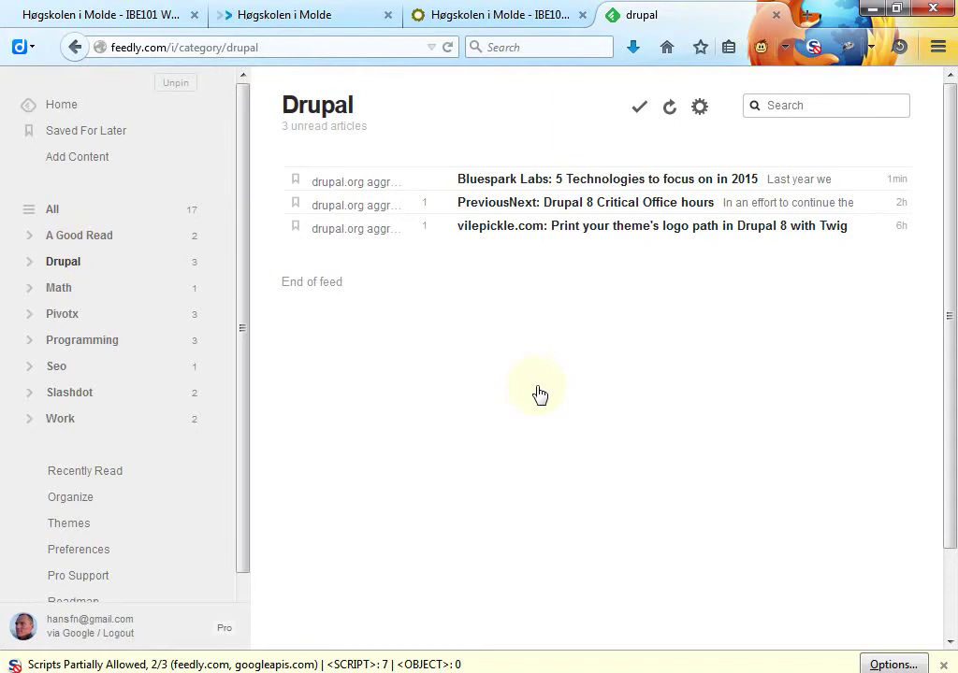
Look up "him" in Feedly's quick feed finder, view the himolde category, and close Feedly in Firefox.
key("g")
key("g")
type("him")
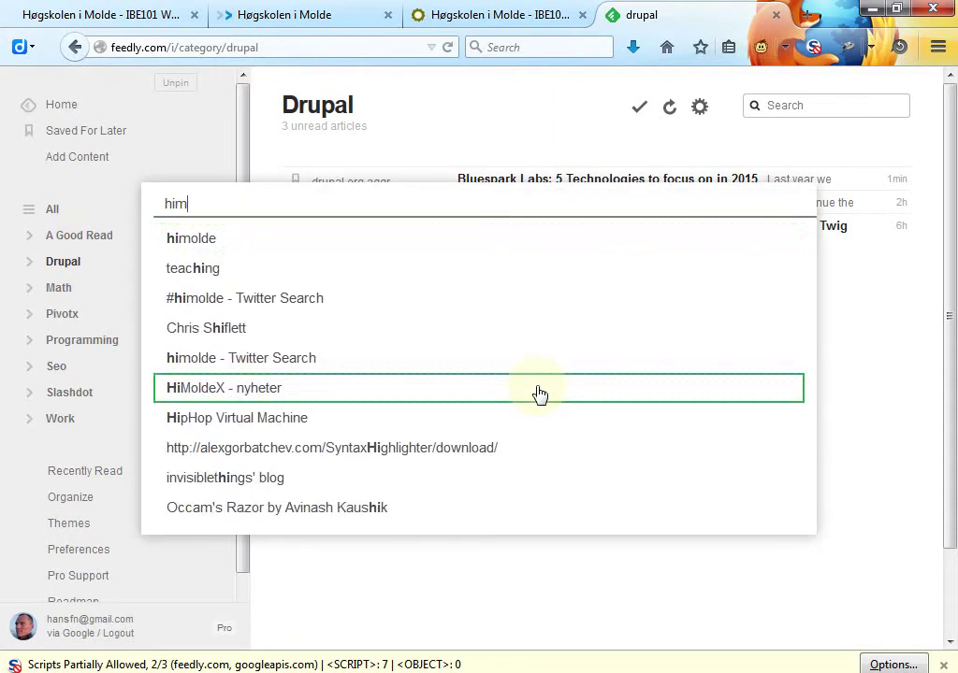
key("Return")
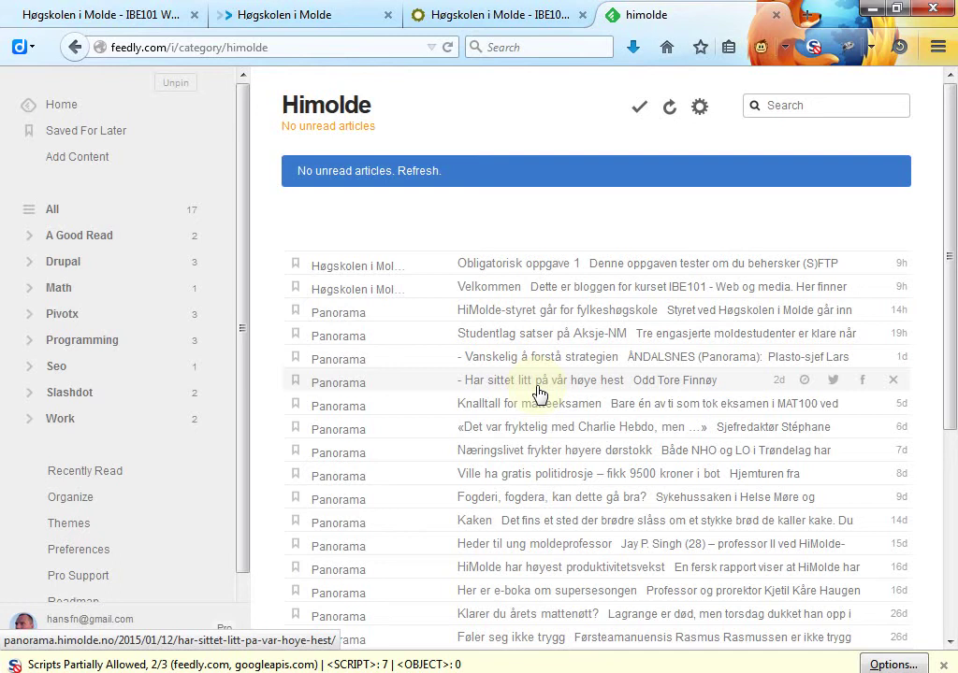
left_click(775, 15)
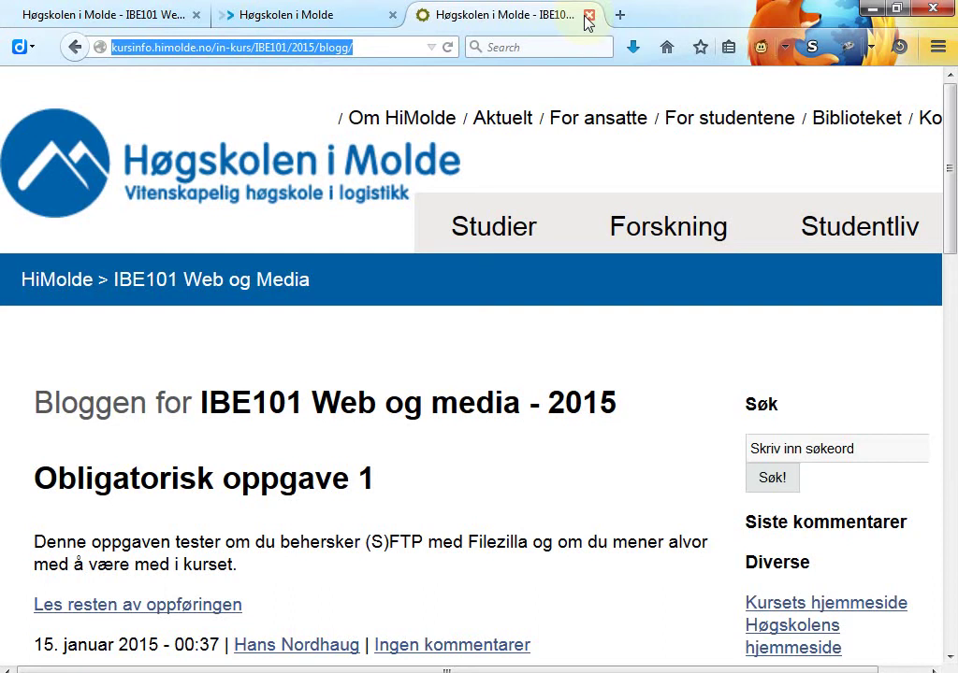
Open the recently used password database in Password Safe as read-only, entering the safe combination.
key("alt+f")
key("Down")
key("Down")
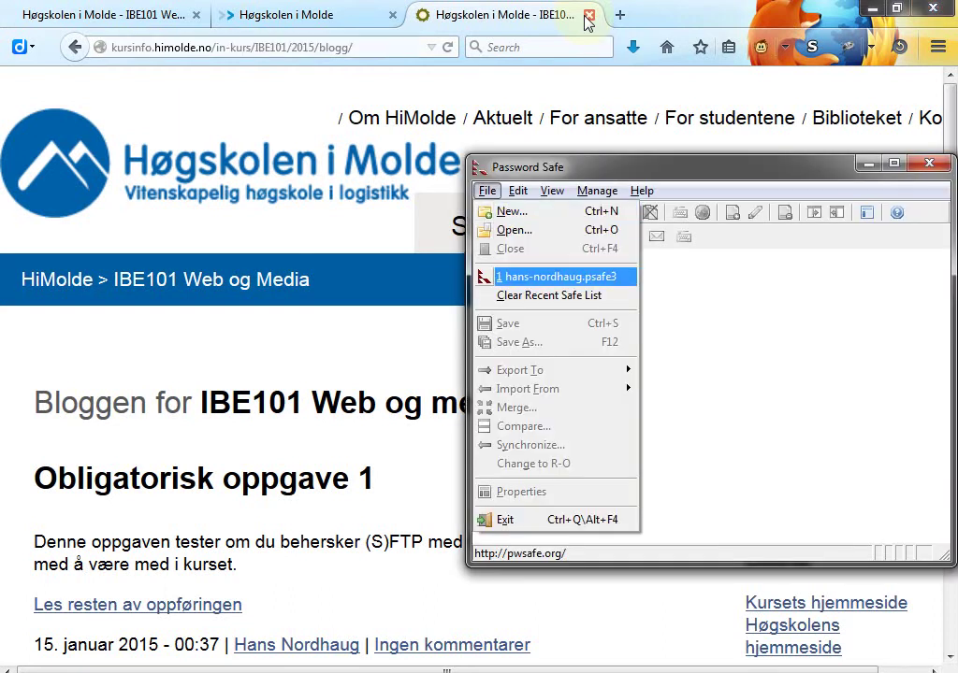
key("Return")
type("*******")
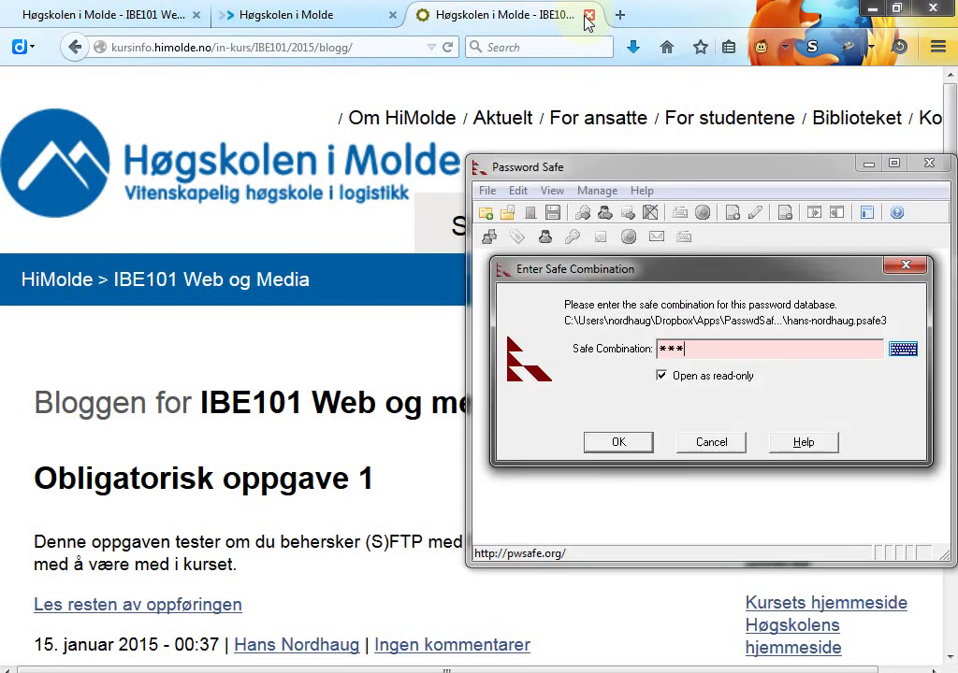
type("********************")
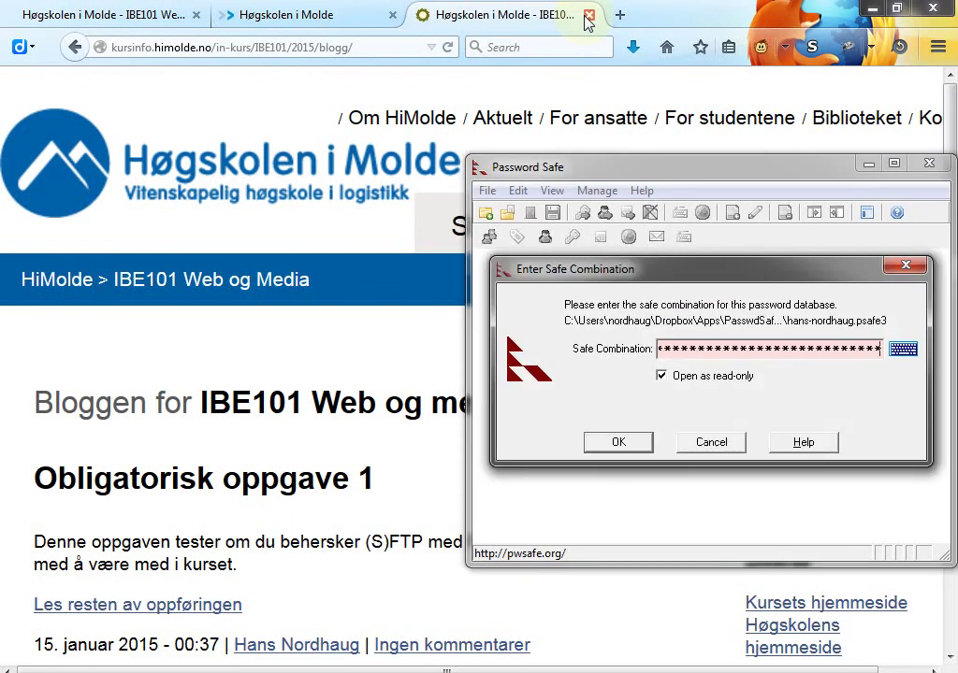
key("Return")
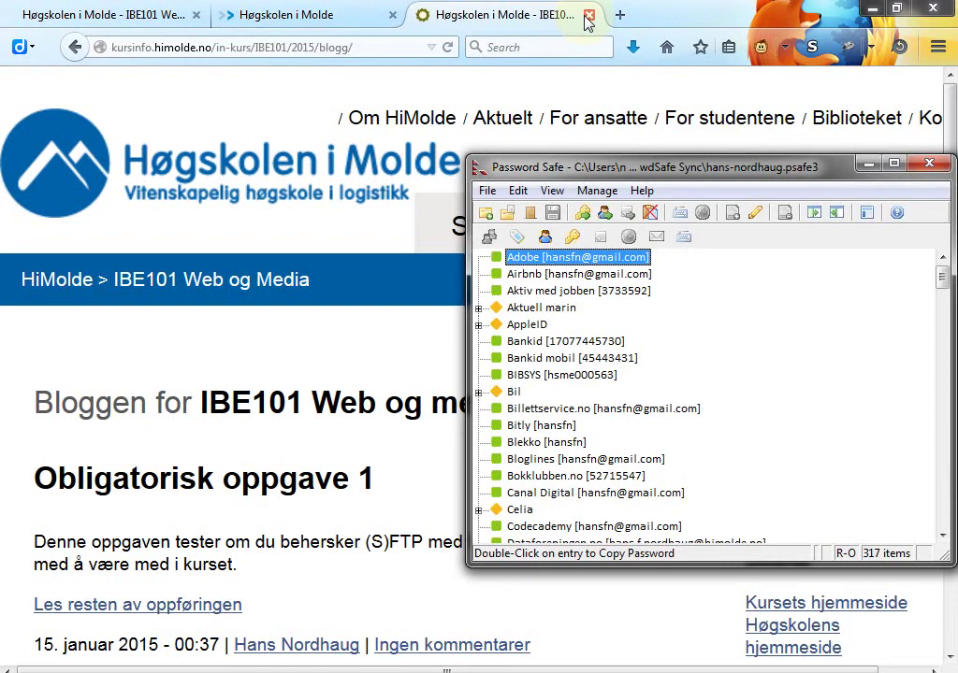
Launch FileZilla and dismiss the update notice without installing the new version.
key("super")
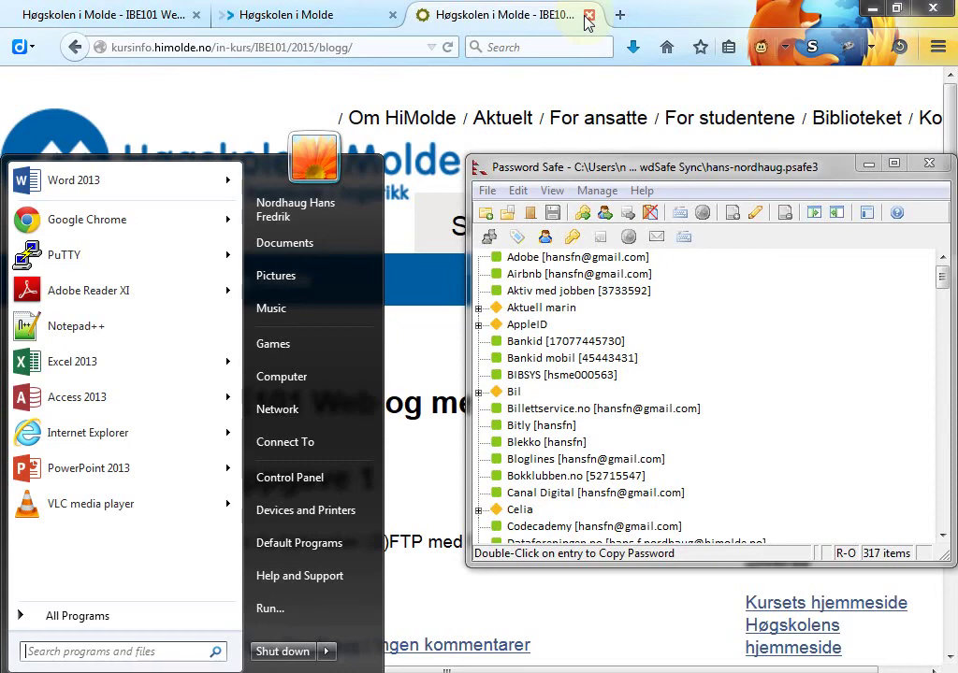
type("file")
key("Return")
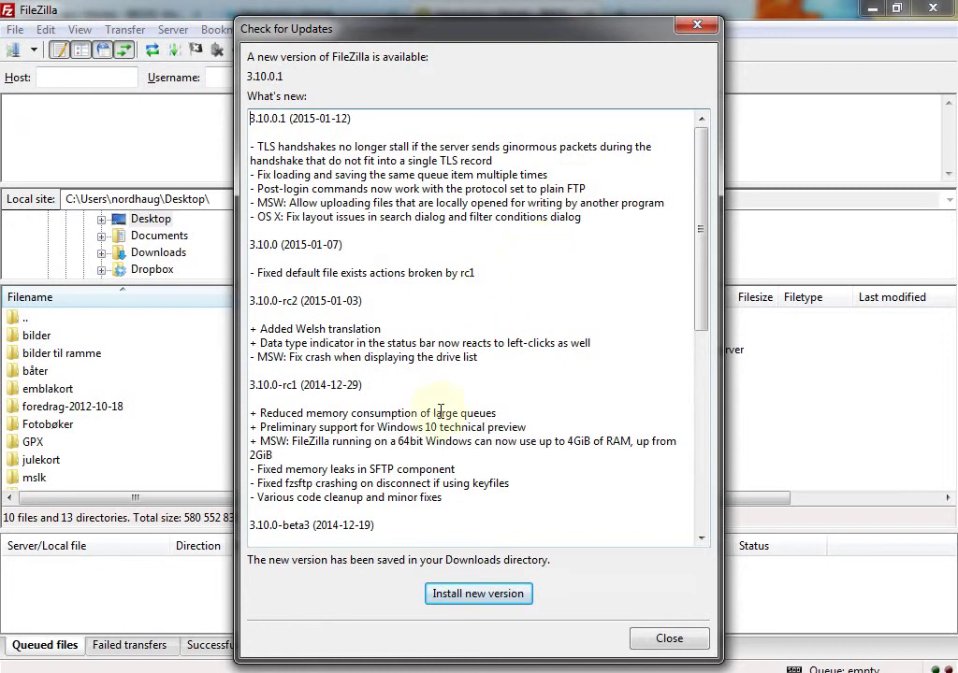
left_click(648, 640)
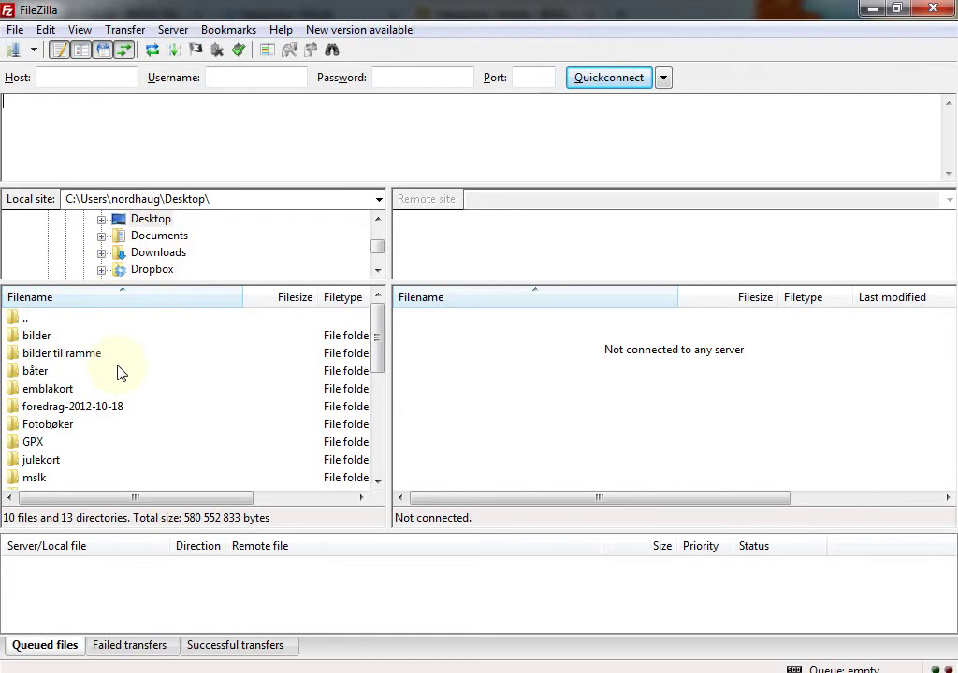
Collapse and re-expand Computer in the local directory tree to browse the folders on drive C:.
left_click_drag(378, 249, 379, 241)
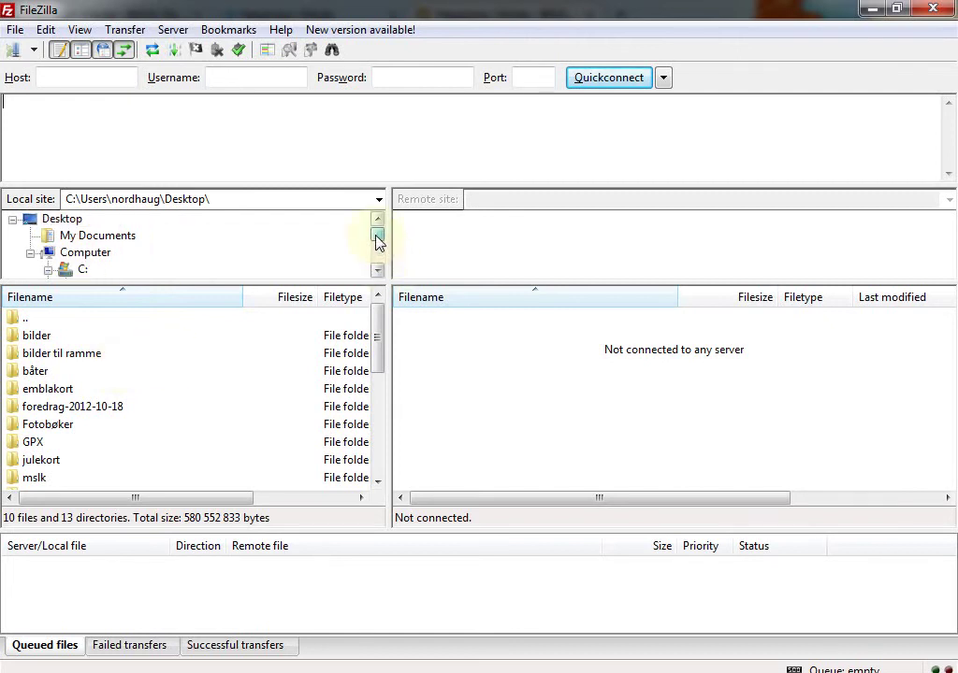
left_click(31, 254)
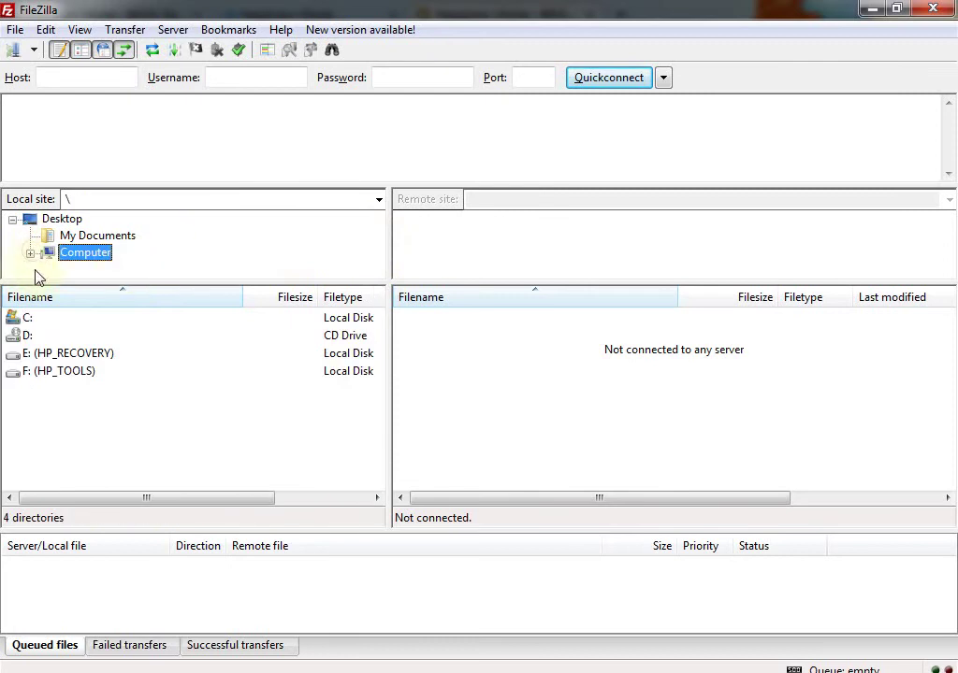
left_click(32, 255)
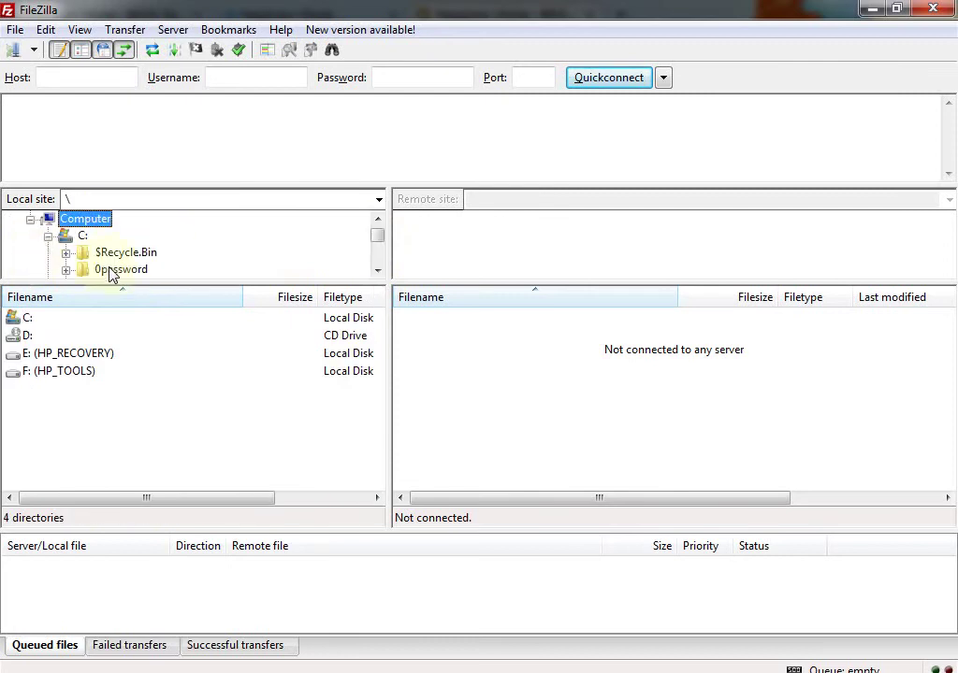
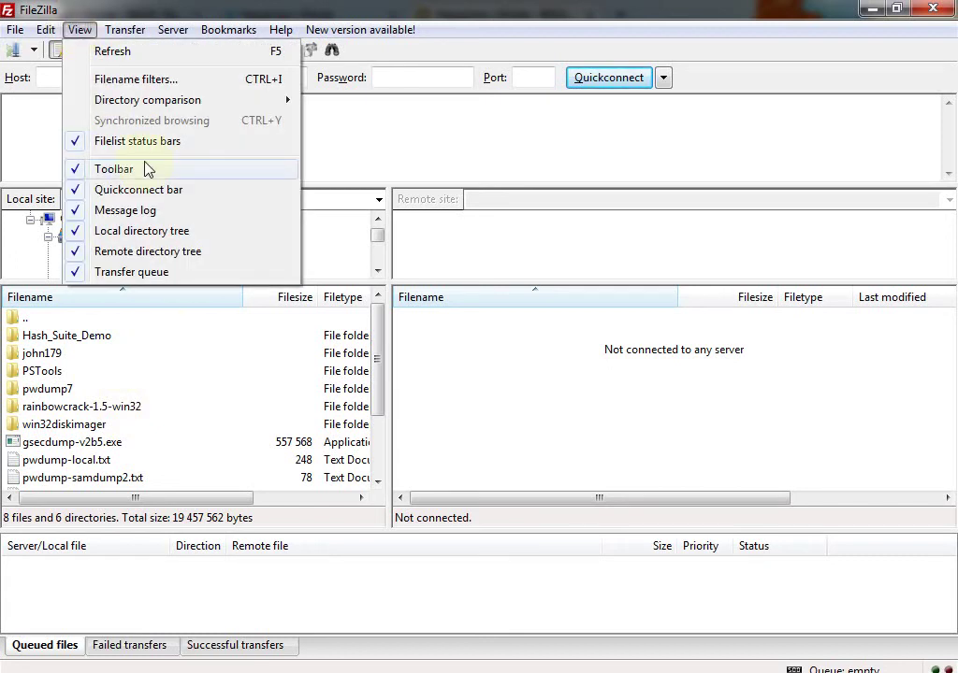
Hide the local directory tree and show it again.
left_click(136, 232)
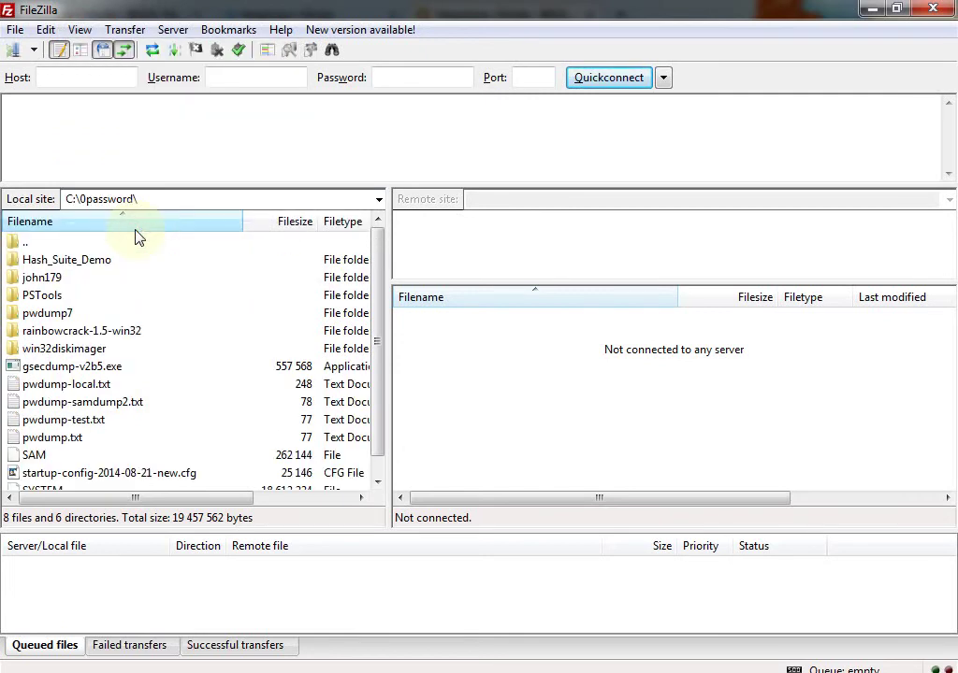
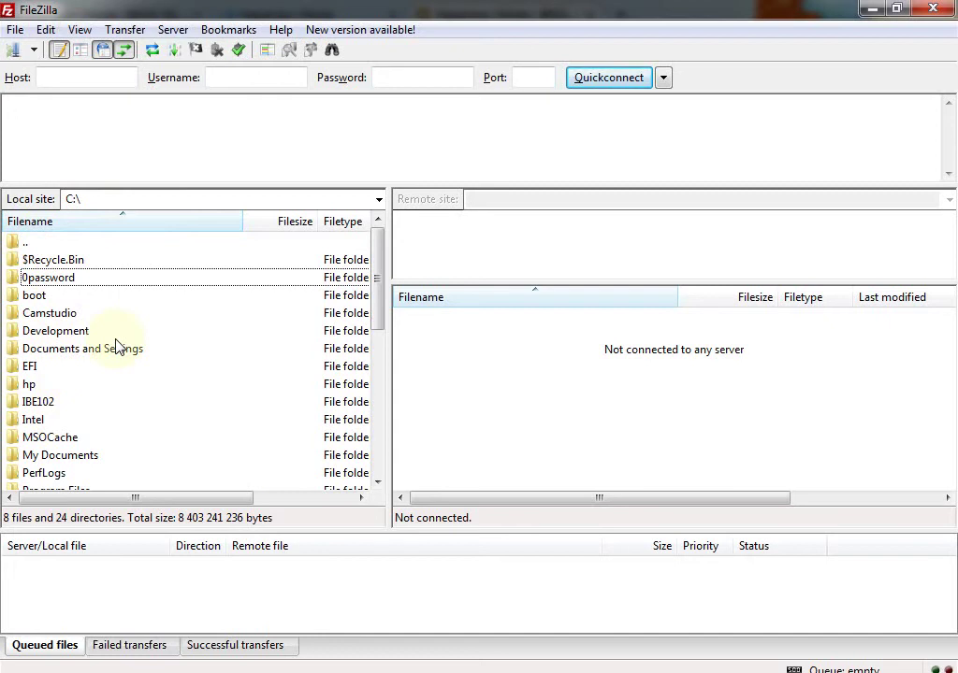
left_click(79, 30)
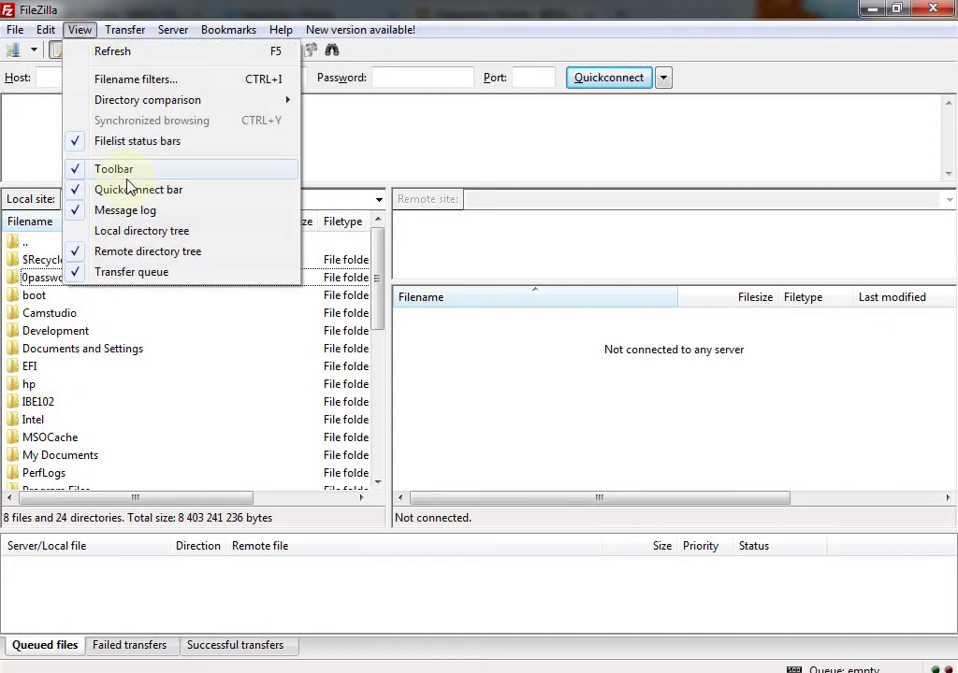
left_click(130, 231)
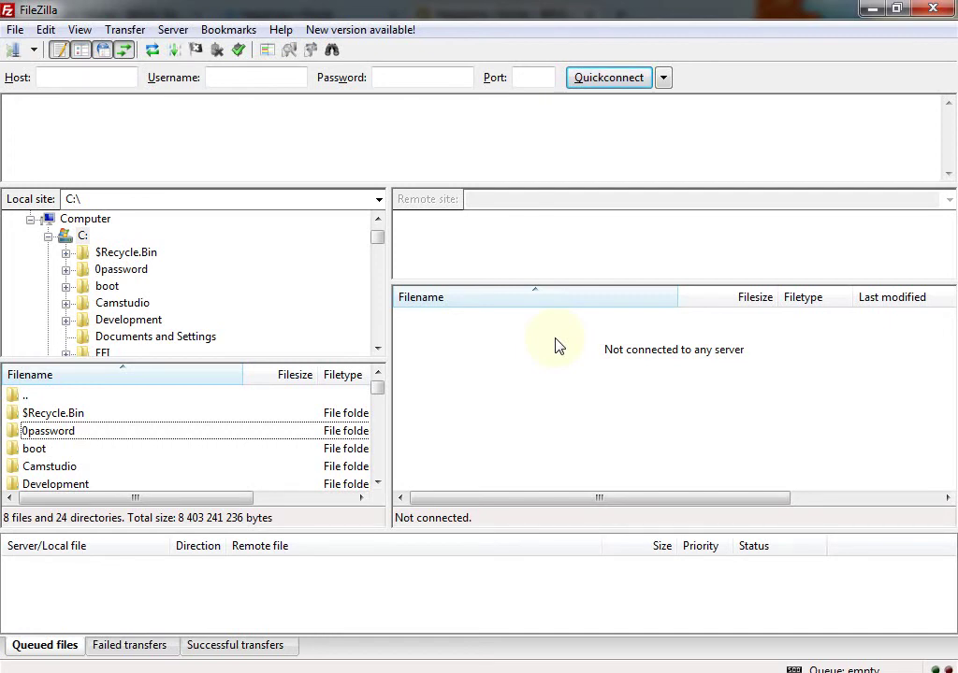
Connect to the saved site home.himolde.no - ibe-101 from the Site Manager.
left_click(13, 51)
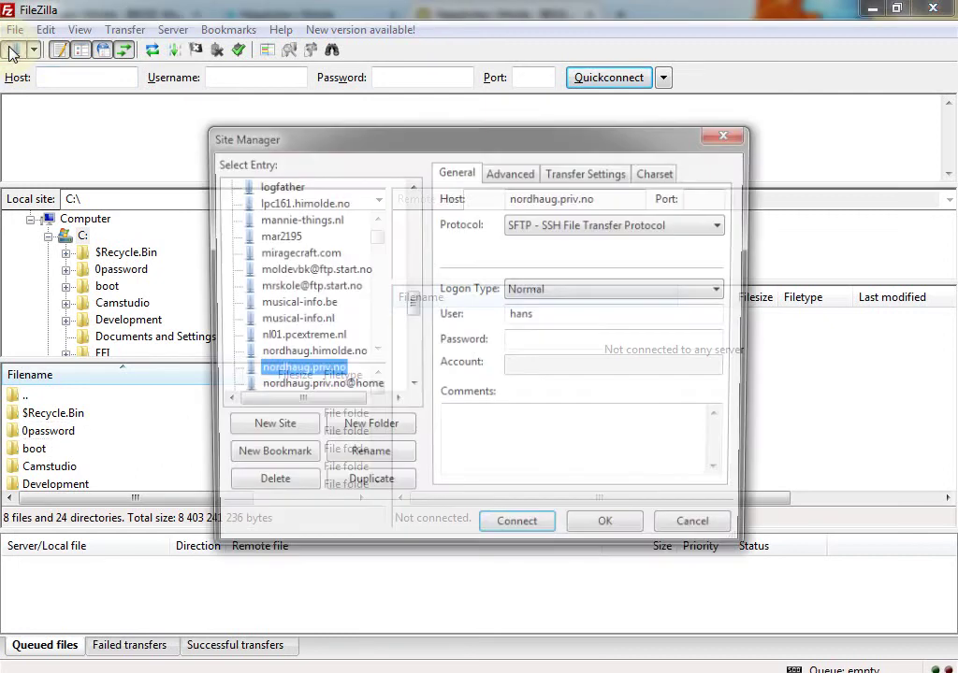
key("Up")
key("Up")
key("Up")
key("Up")
key("Up")
key("Up")
key("Up")
key("Up")
key("Up")
key("Up")
key("Up")
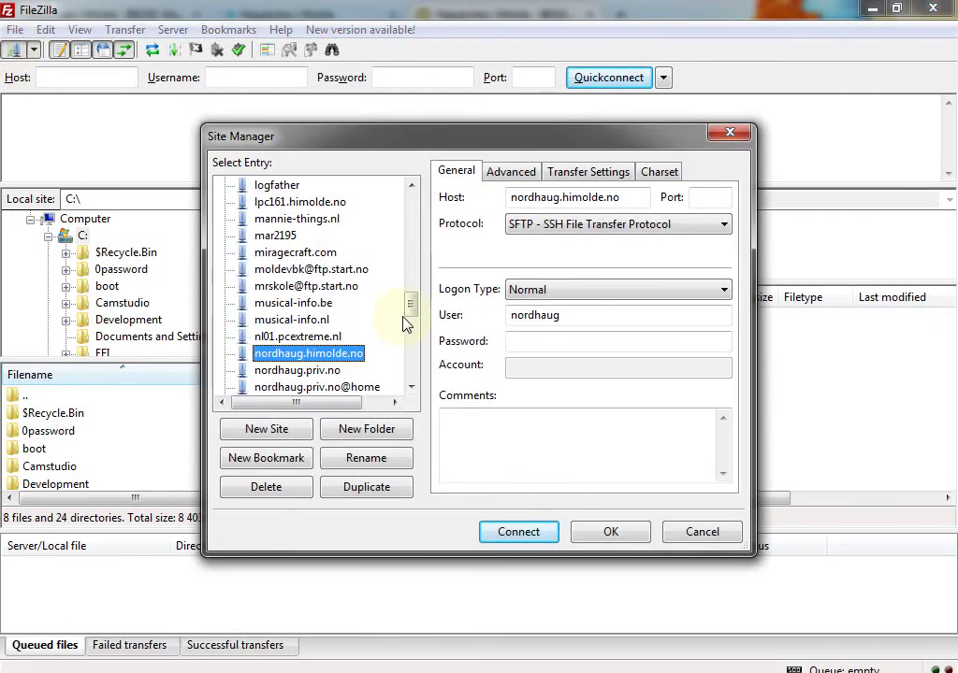
key("Up")
key("Up")
key("Up")
key("Up")
key("Up")
key("Up")
key("Up")
key("Up")
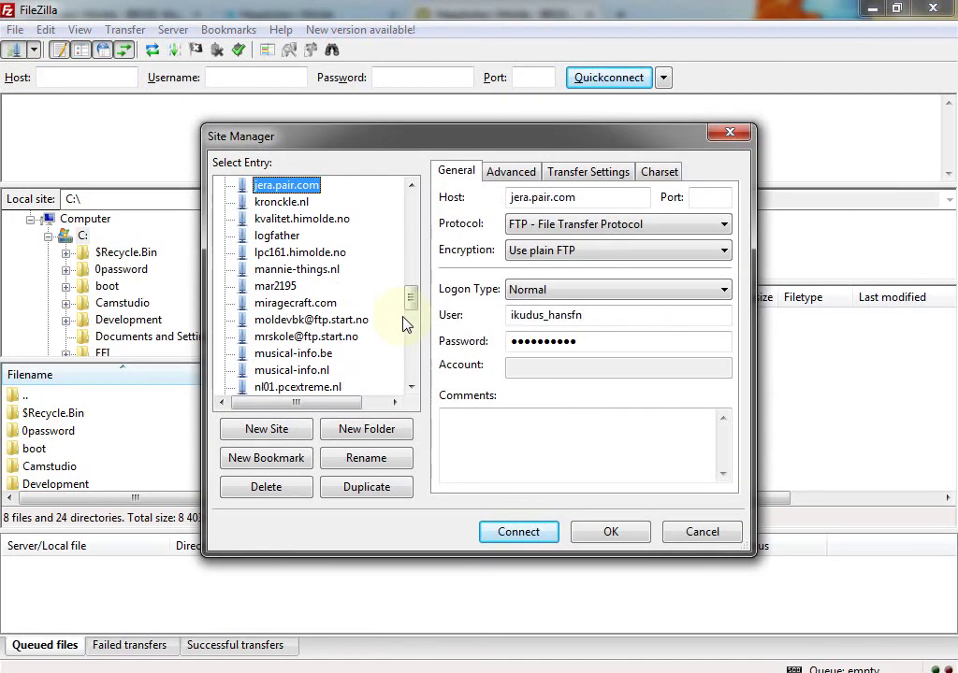
key("Down")
key("Down")
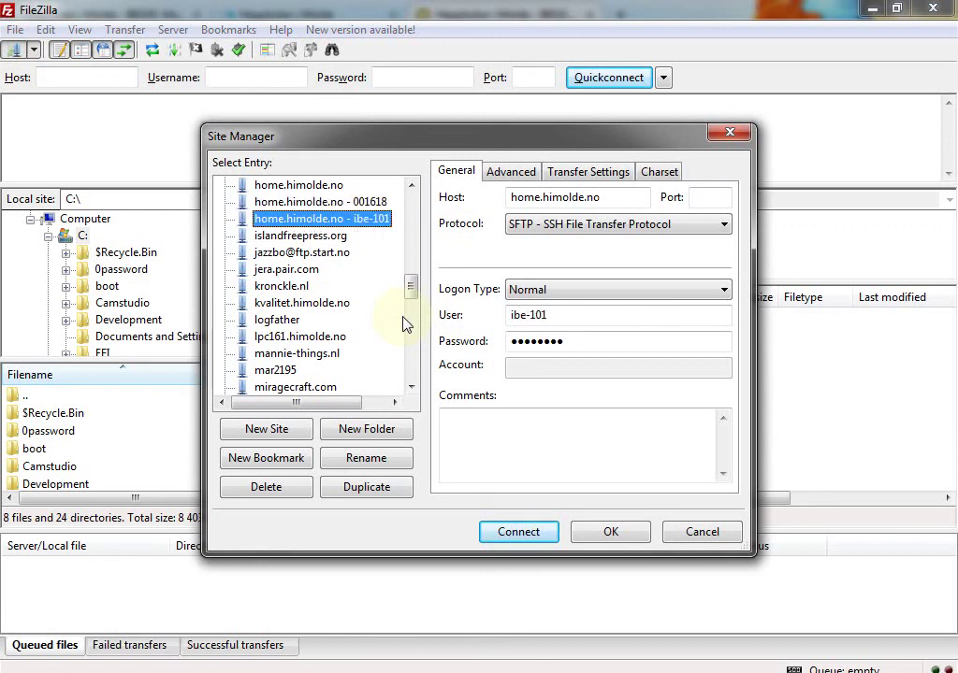
key("Return")
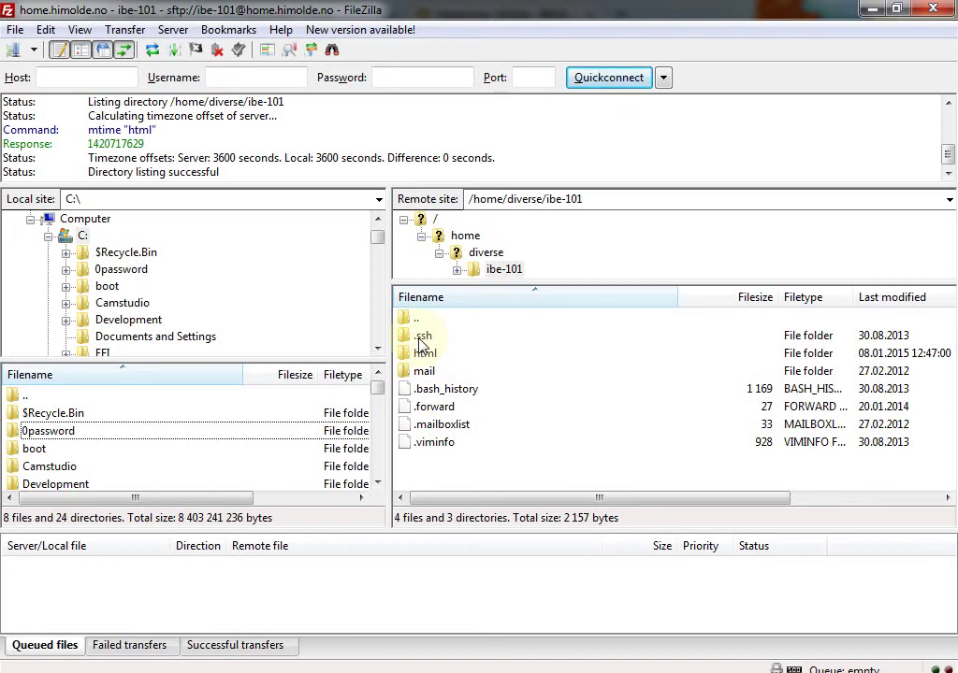
Check the actions available for the remote .viminfo file without using any, and open the remote html folder.
right_click(602, 447)
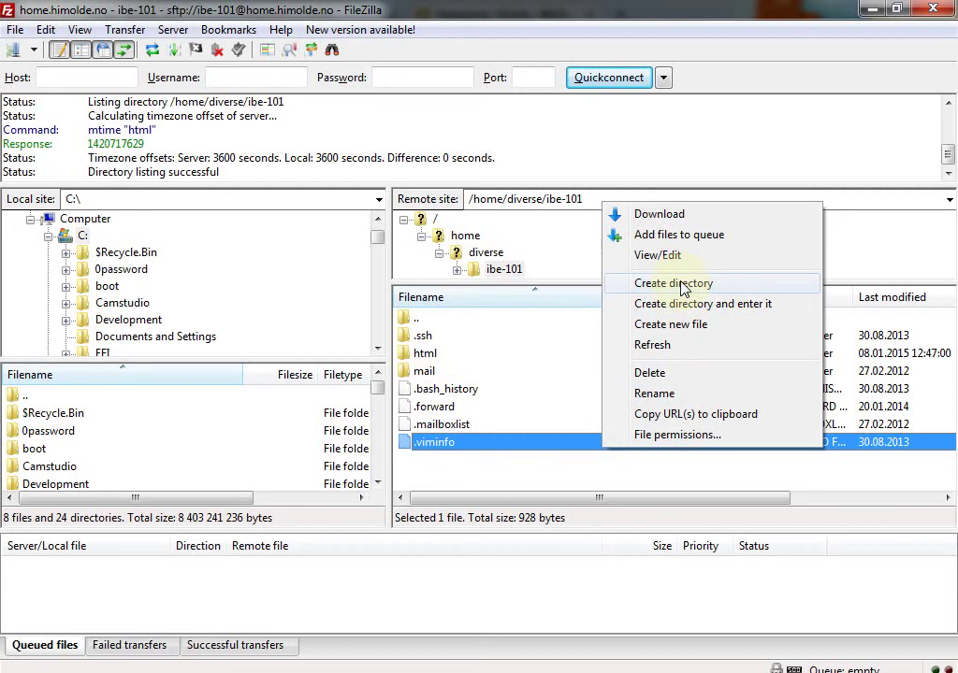
left_click(552, 470)
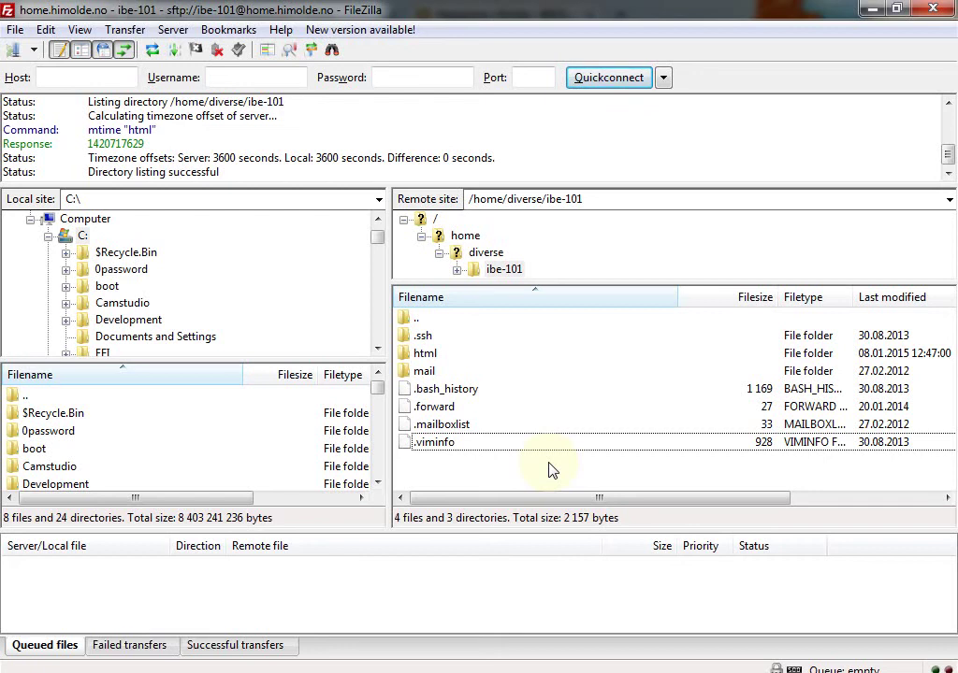
left_click(431, 354)
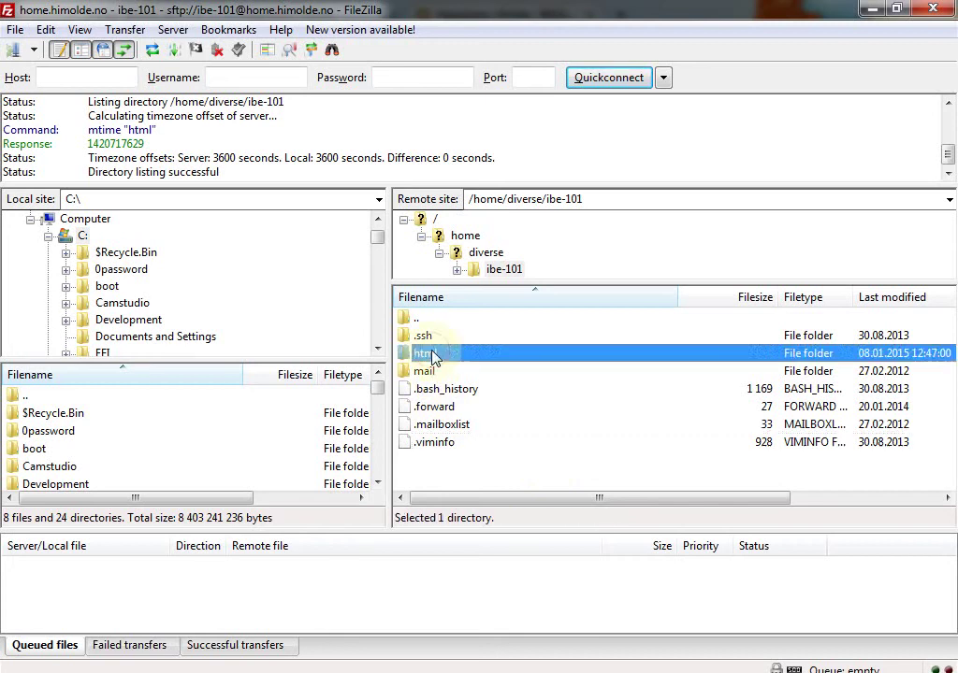
double_click(430, 354)
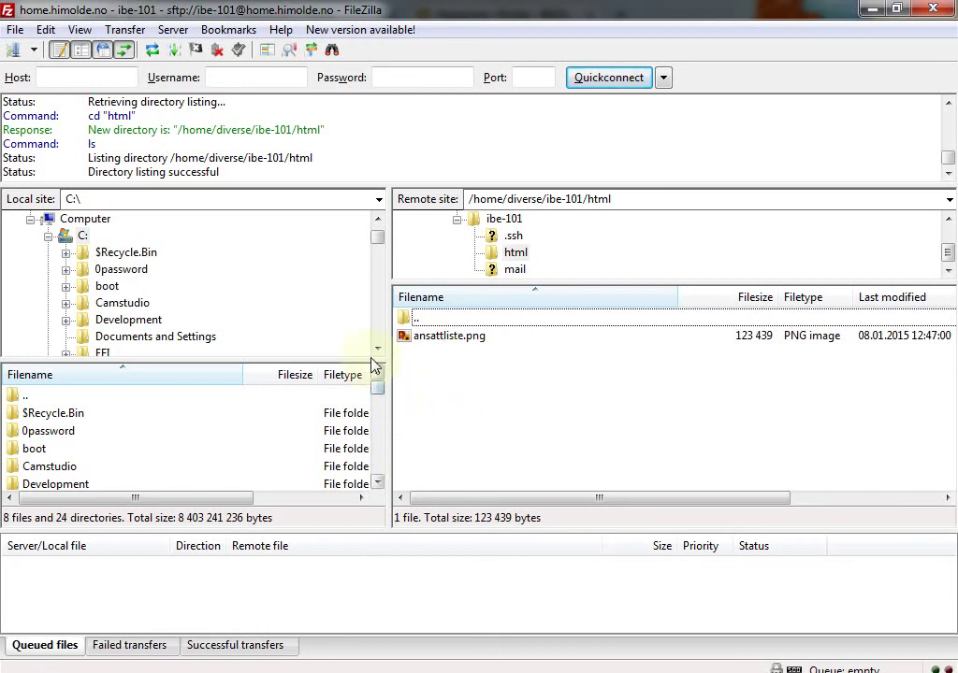
Upload embla-blue-amanda.jpg from the emblakort folder on the local Desktop to the remote html folder.
left_click(30, 218)
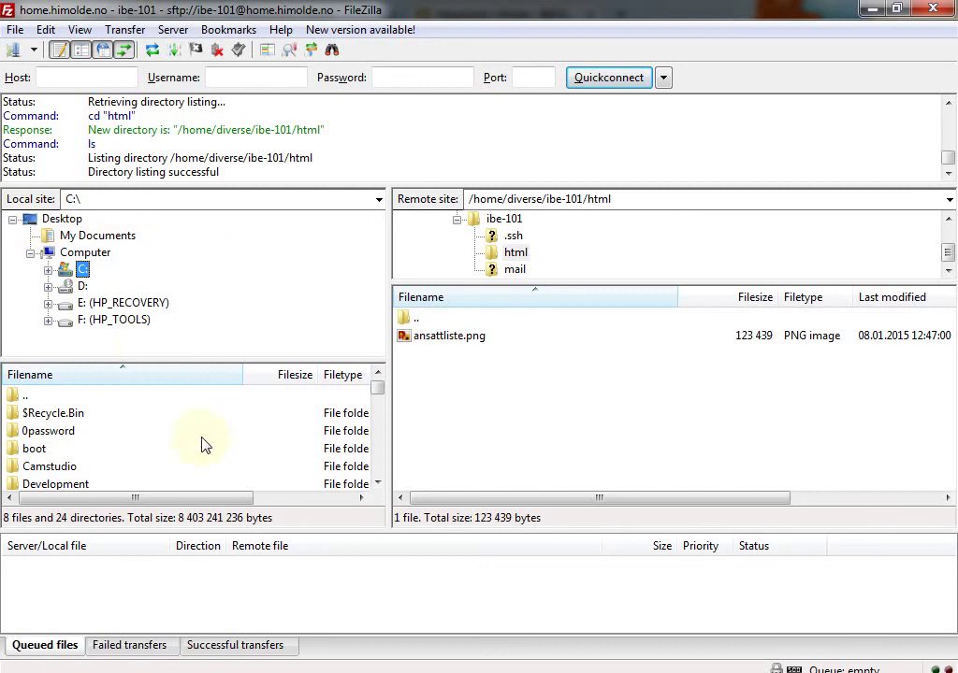
left_click(53, 220)
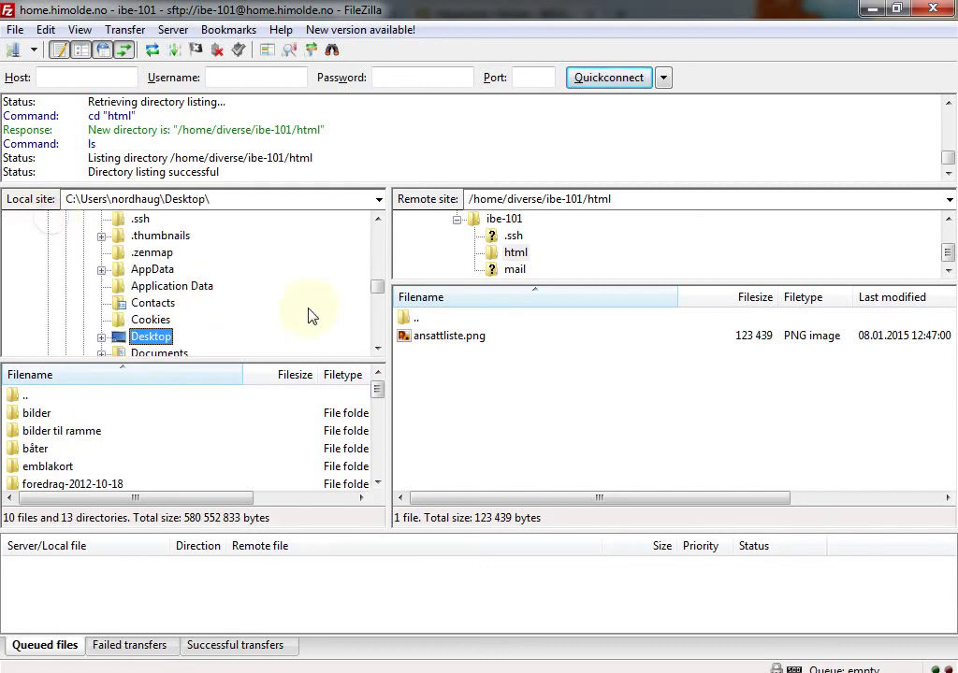
mouse_move(379, 396)
left_mouse_down()
mouse_move(377, 420)
mouse_move(377, 404)
left_mouse_up()
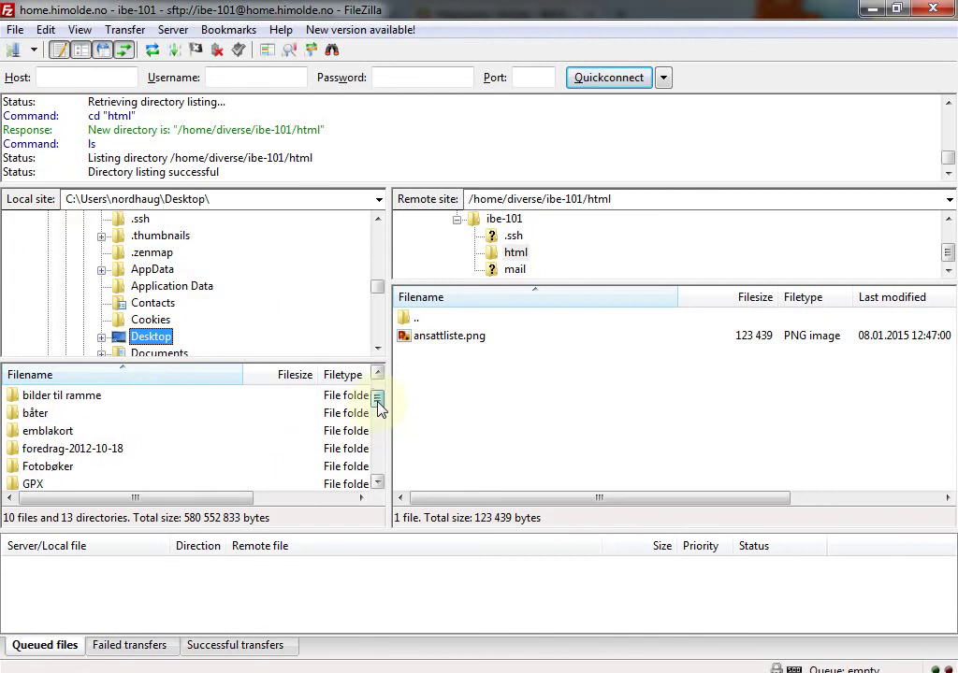
double_click(66, 431)
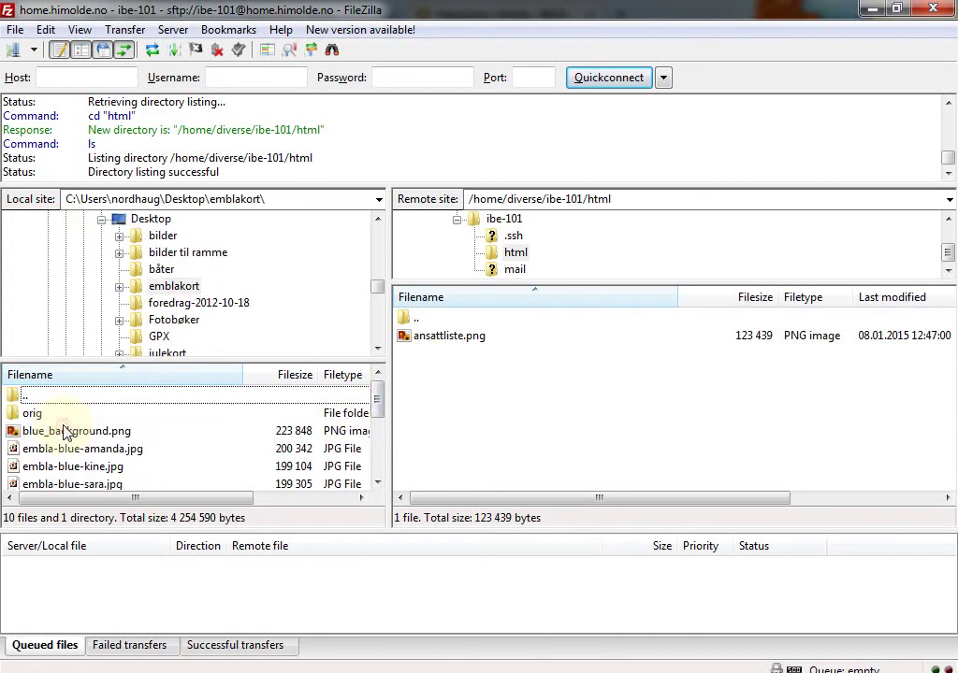
left_click(59, 450)
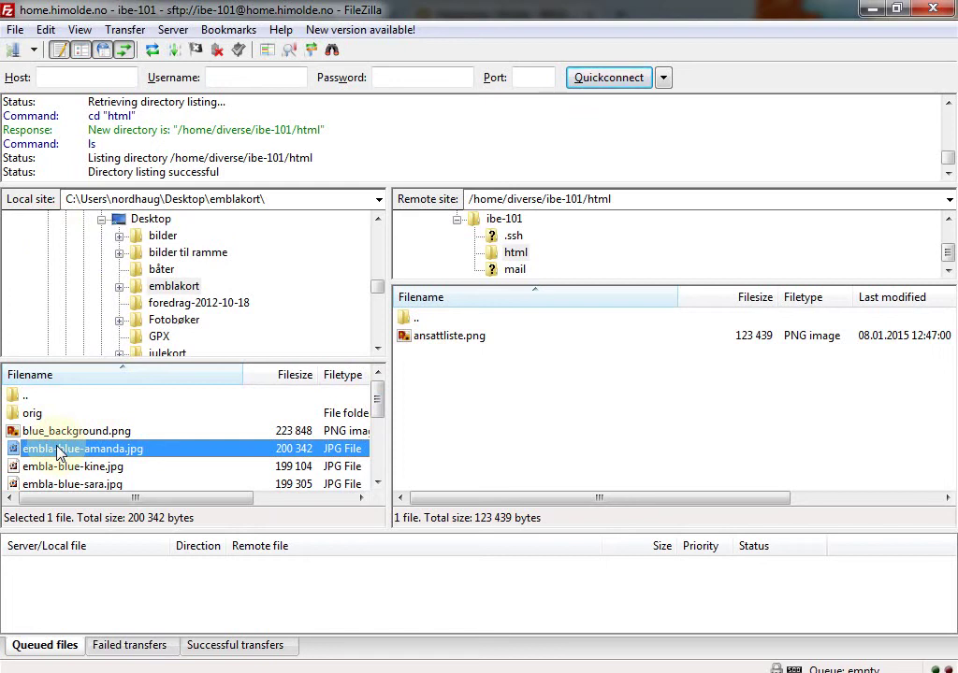
left_click_drag(58, 453, 441, 456)
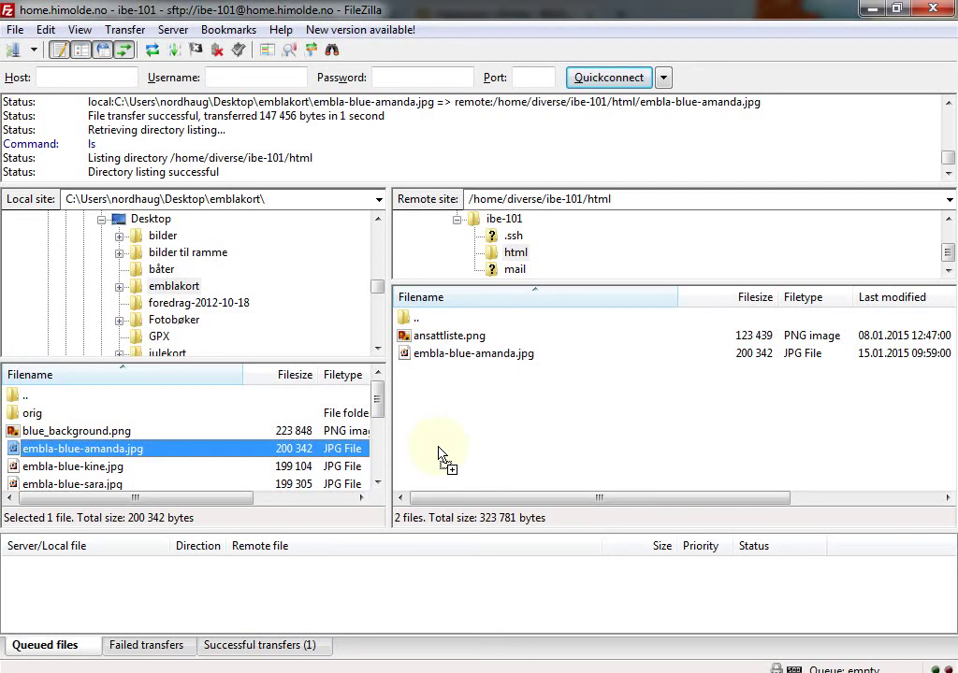
Switch to Chrome and load the address home.himolde.no/~ibe-101.
key("alt+Tab")
key("alt+Tab")
key("alt+Tab")
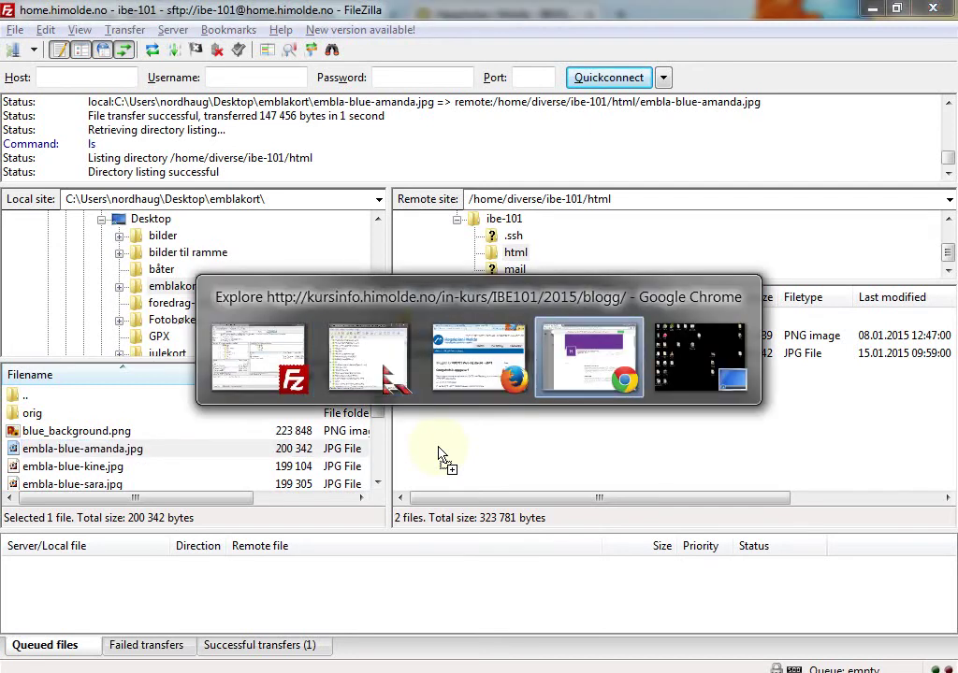
key("ctrl+l")
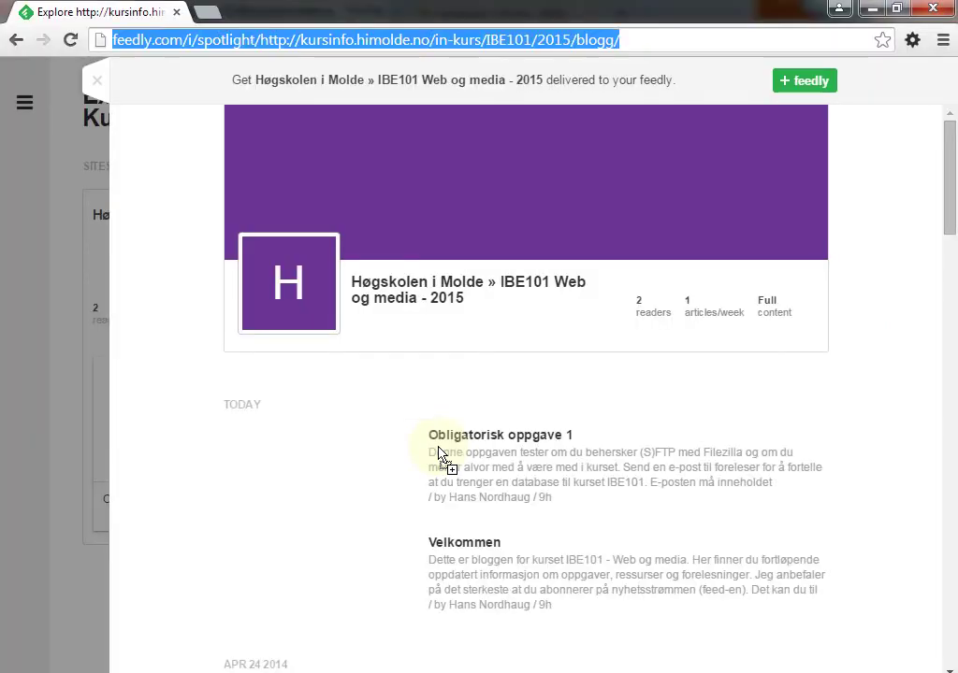
type("home.him")
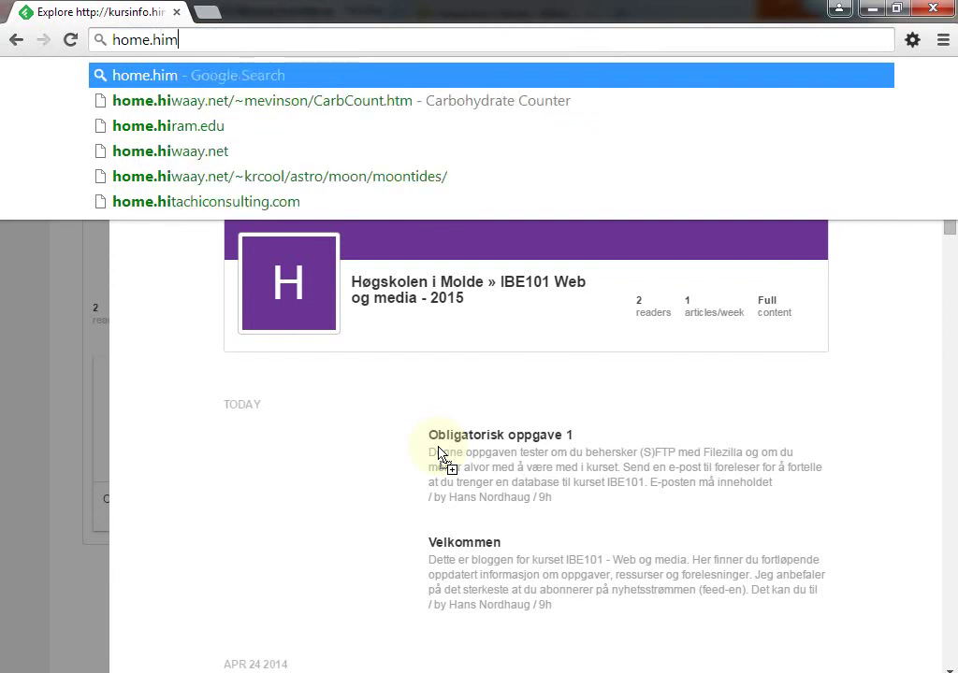
type("olde.no")
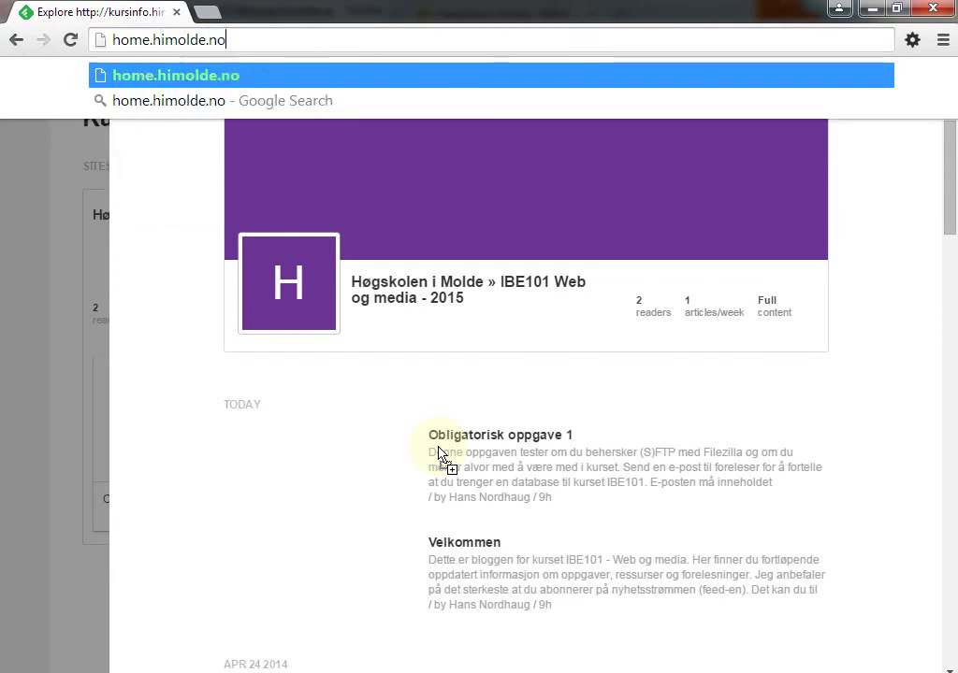
type("/")
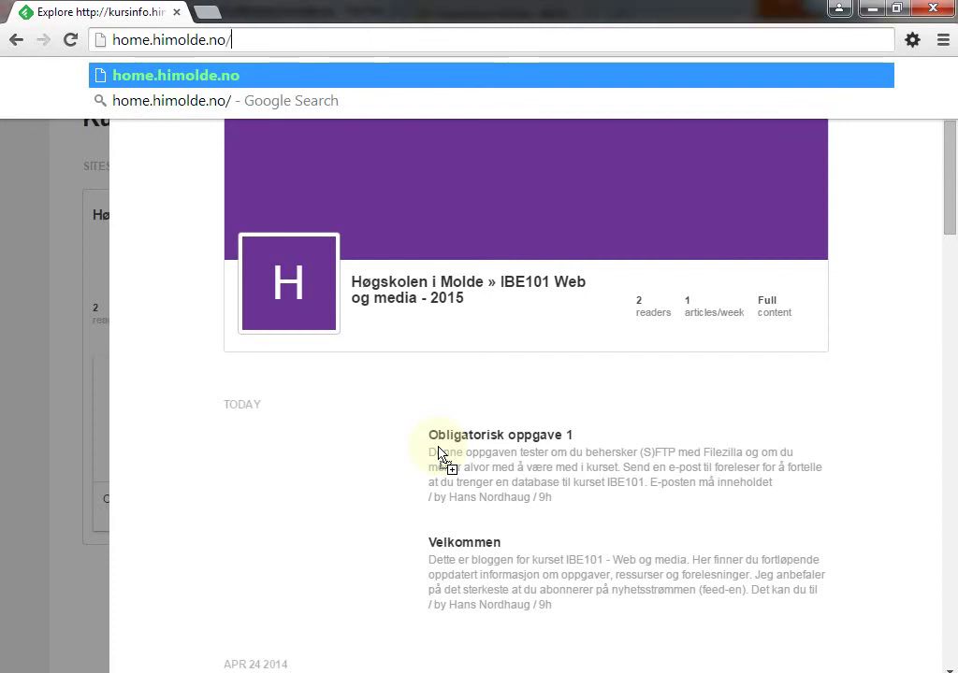
type("~")
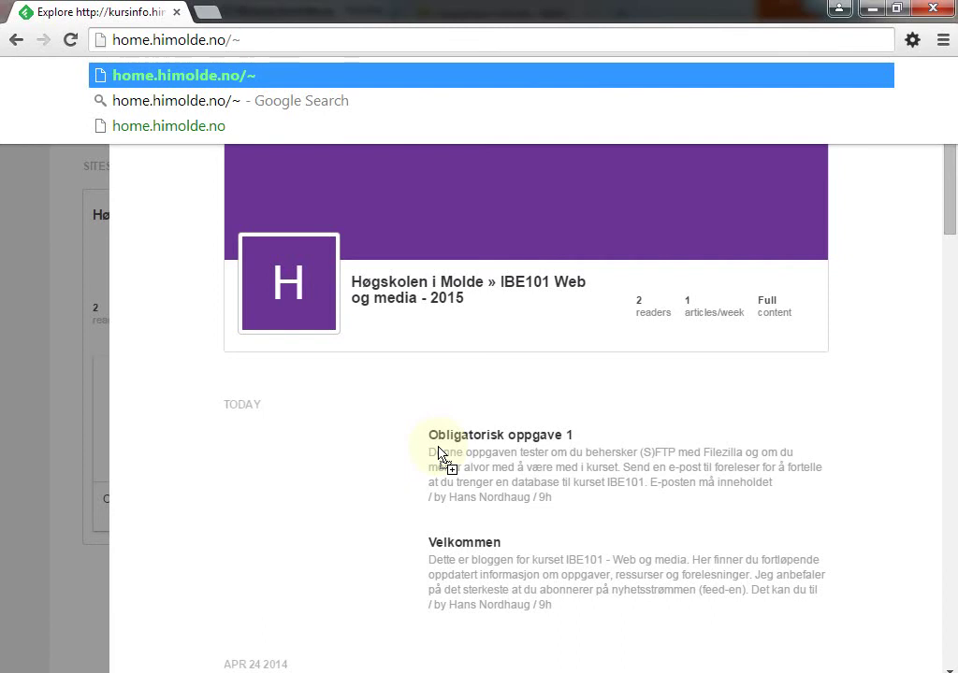
type("i")
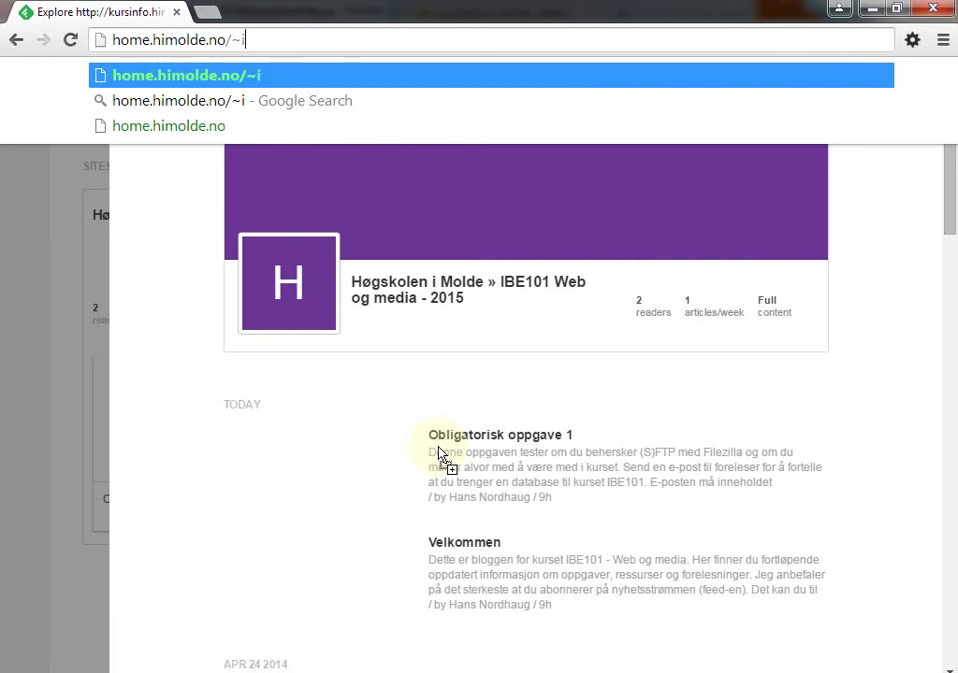
type("be-101")
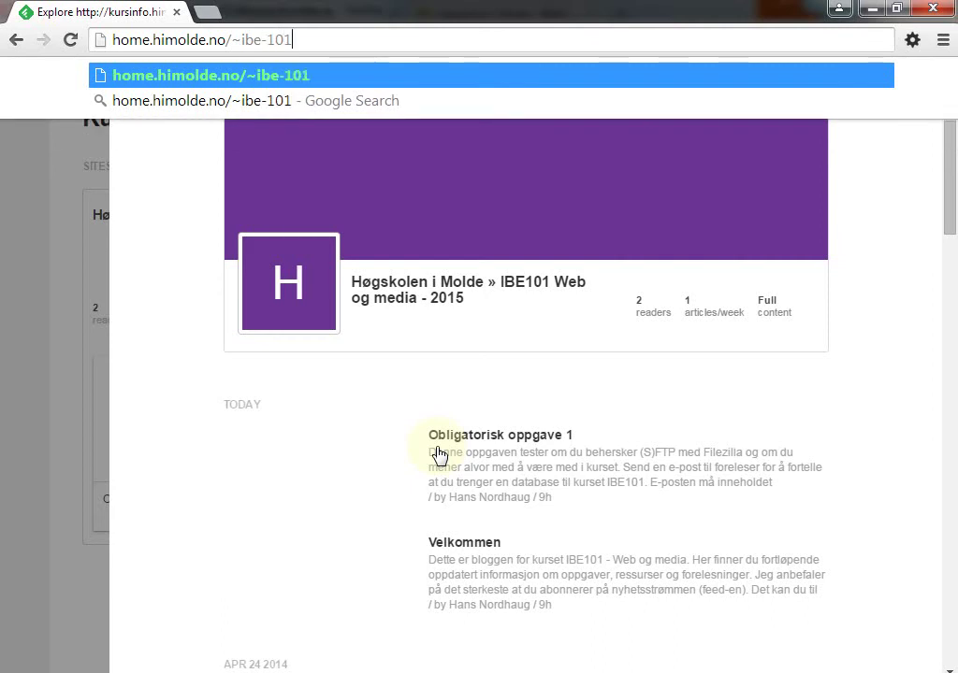
key("Return")
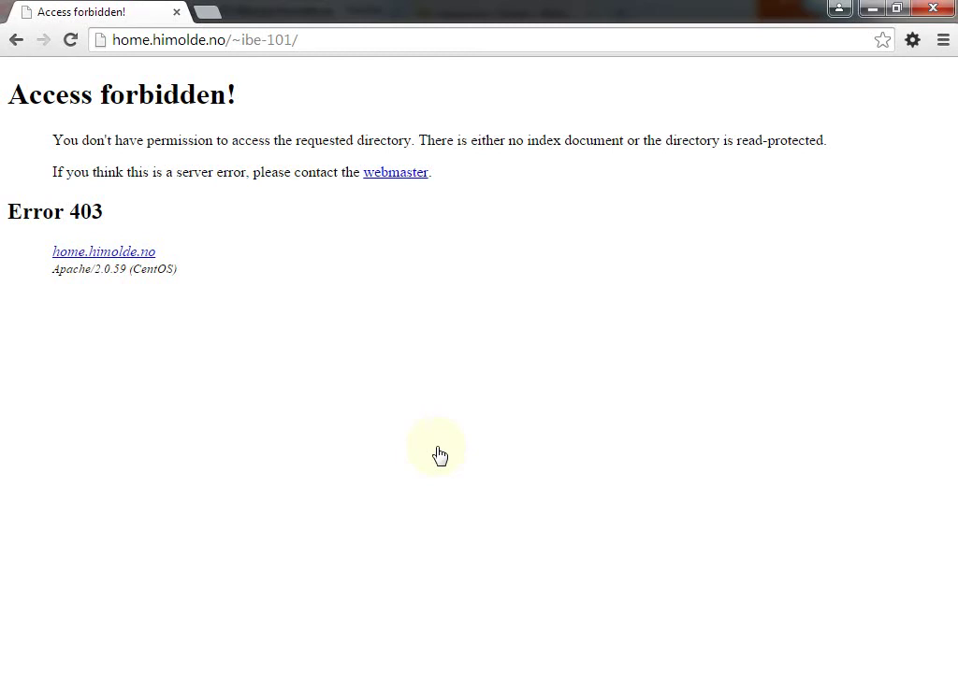
Switch to FileZilla and copy the name of the remote file ansattliste.png without renaming it.
key("alt+Tab")
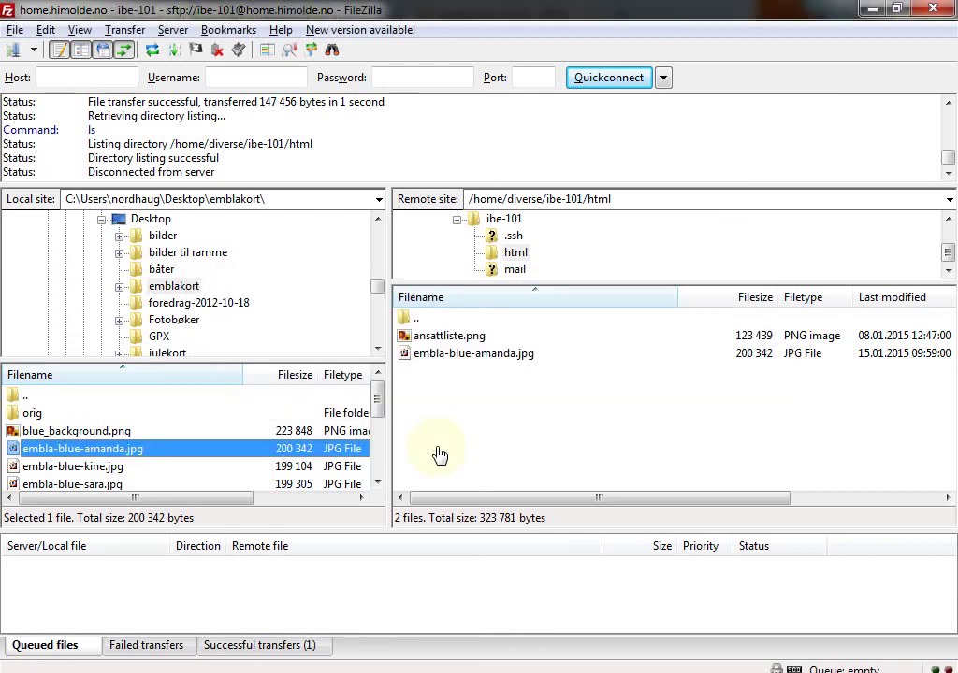
left_click(470, 344)
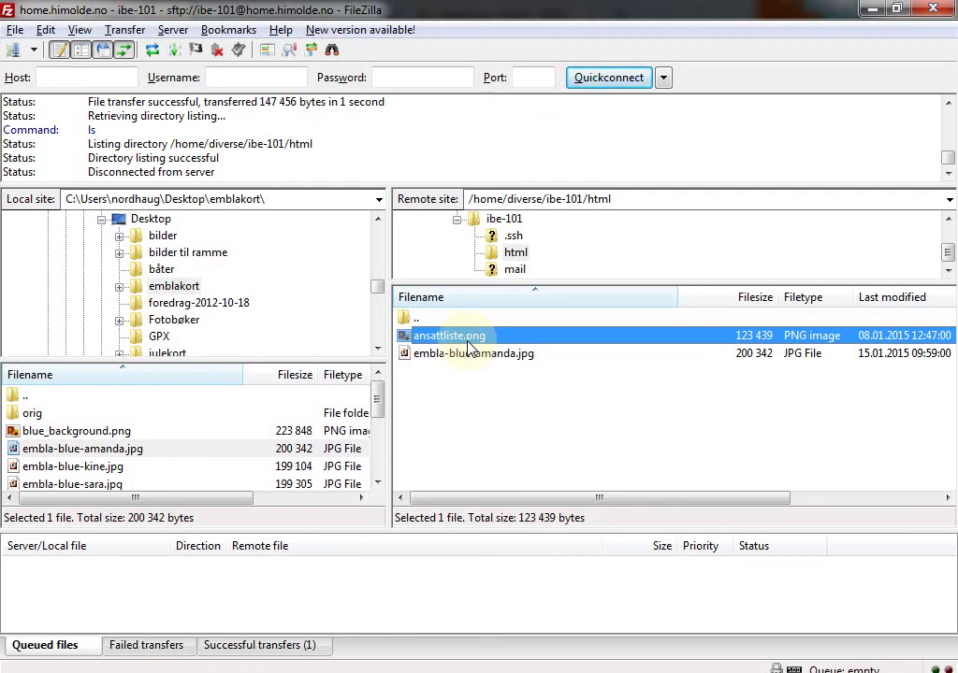
left_click(468, 341)
key("ctrl+c")
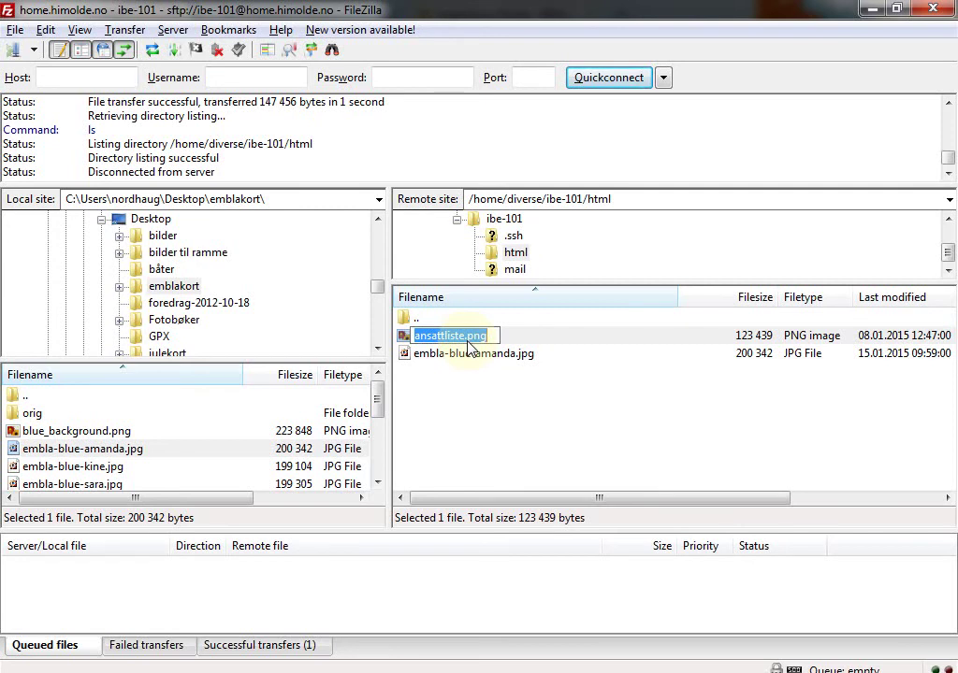
key("Escape")
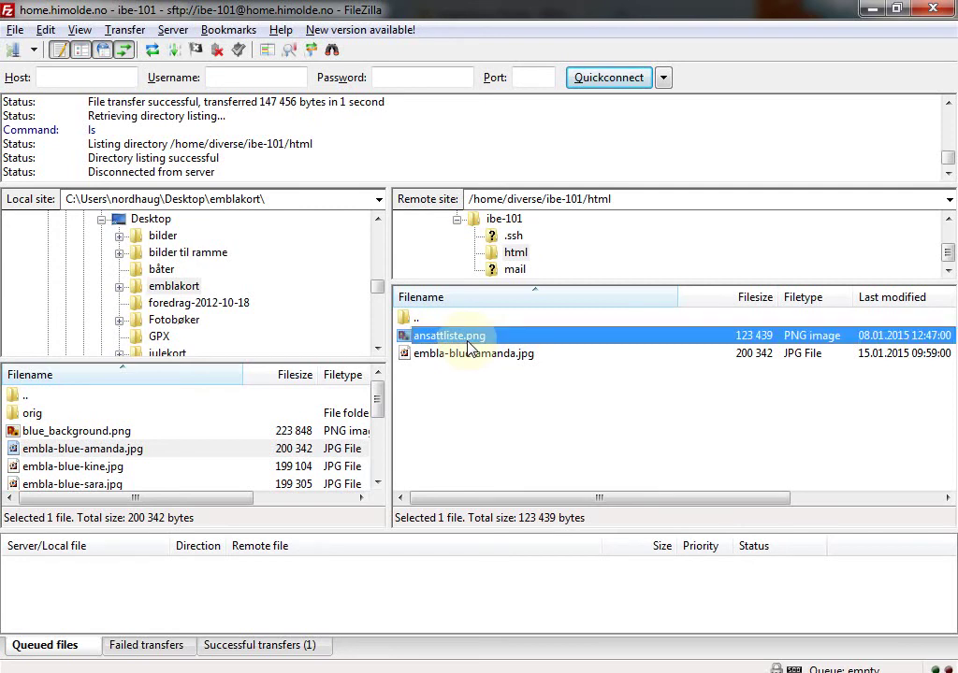
Switch to Chrome, load home.himolde.no/~ibe-101/ansattliste.png using the copied name, and highlight the part of the address before the file name.
key("alt+Tab")
key("ctrl+l")
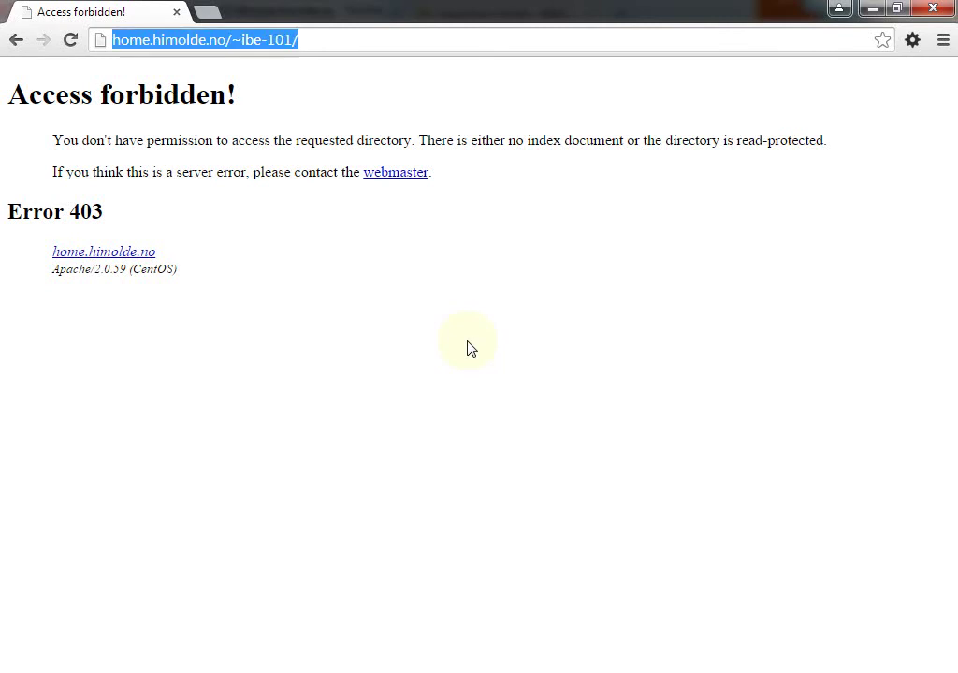
key("End")
key("ctrl+v")
key("Return")
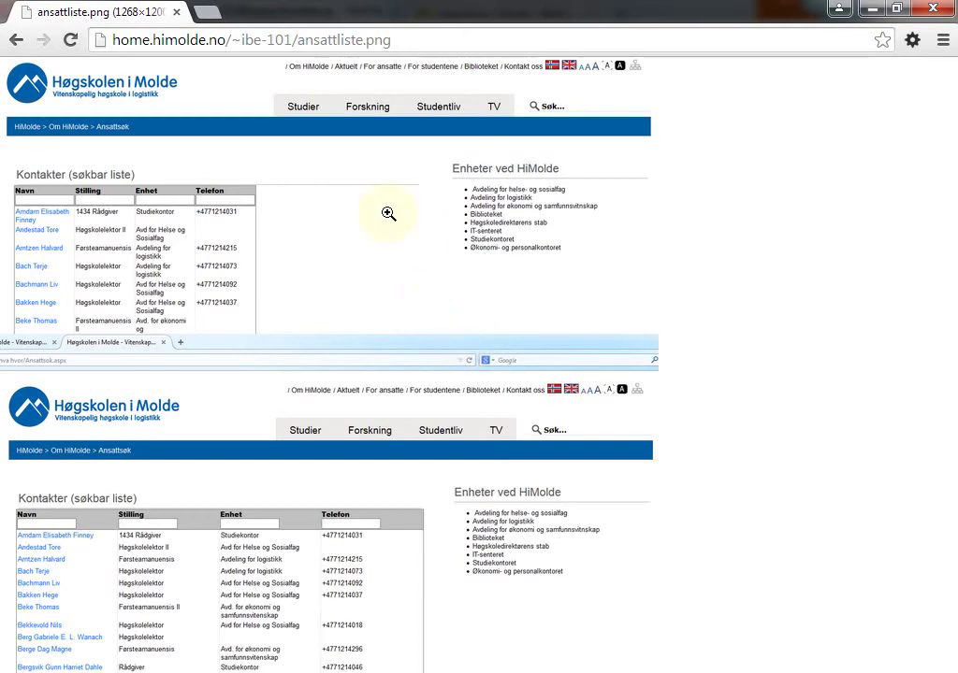
left_click_drag(297, 40, 112, 40)
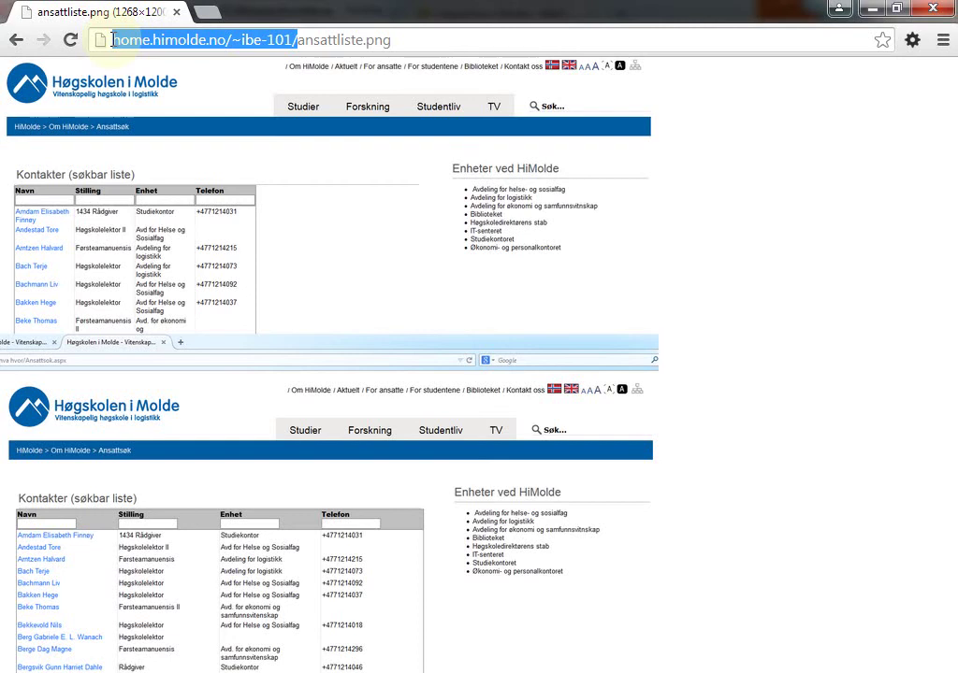
left_click_drag(288, 49, 300, 50)
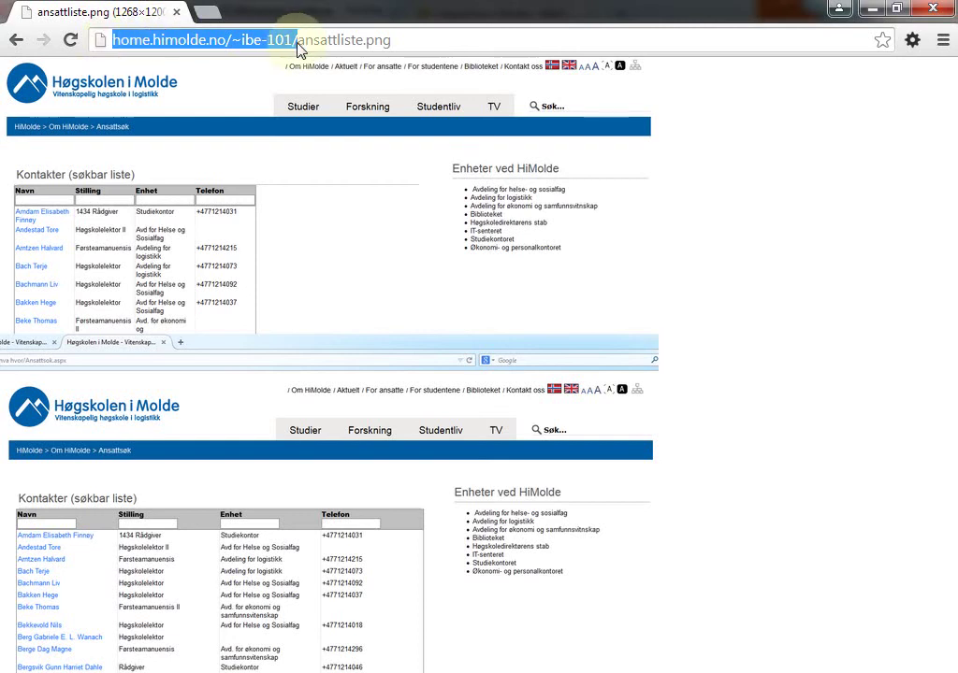